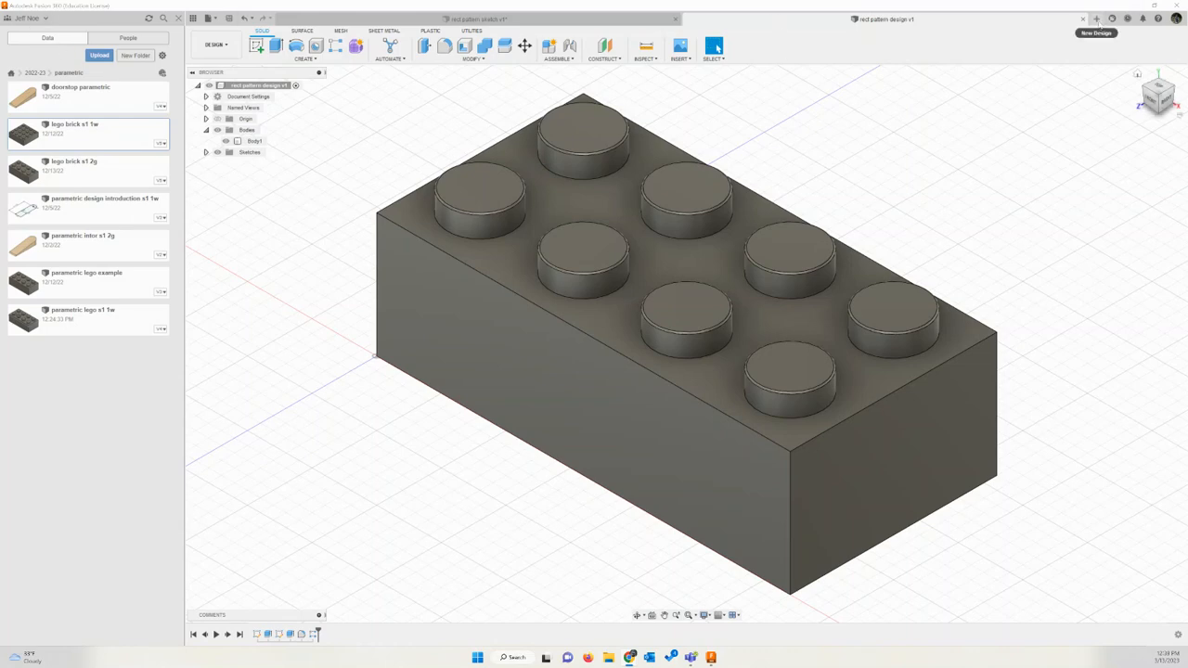
Step: Create a new design and start a sketch on the horizontal ground plane
left_click(1097, 19)
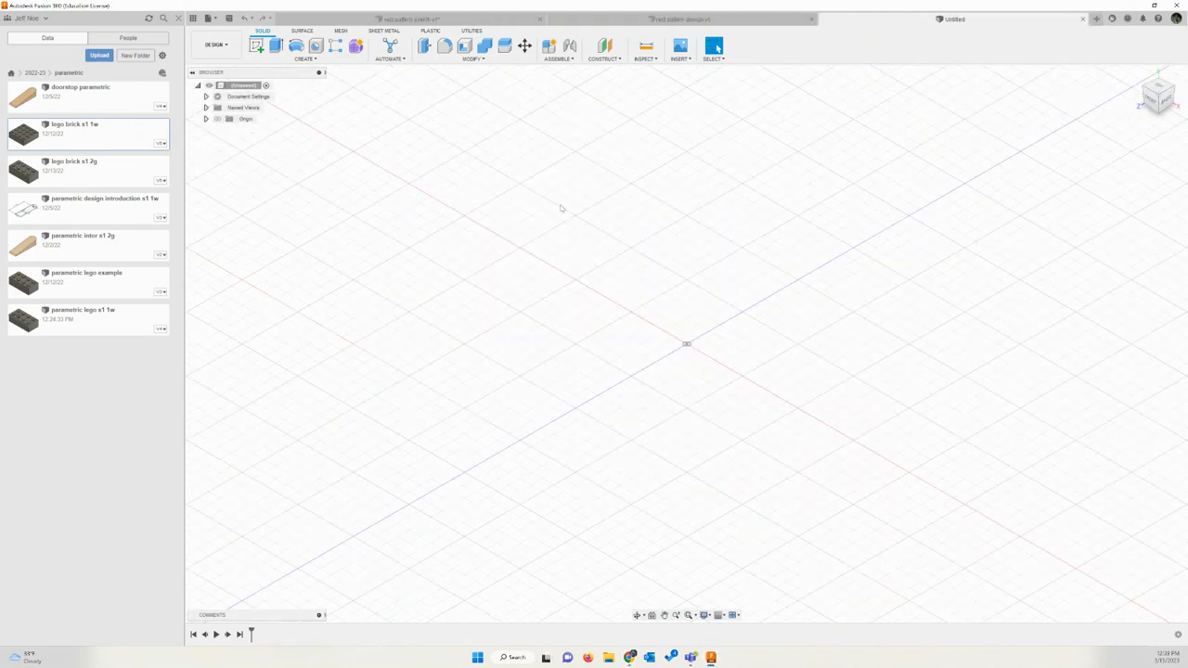
left_click(178, 18)
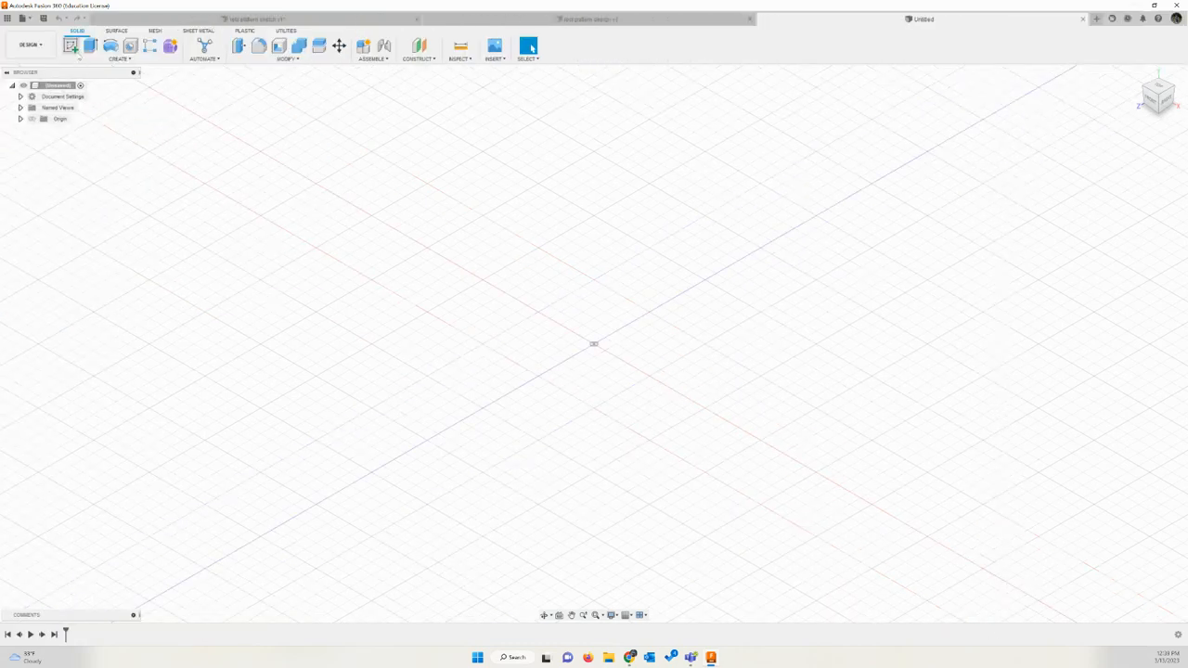
left_click(73, 49)
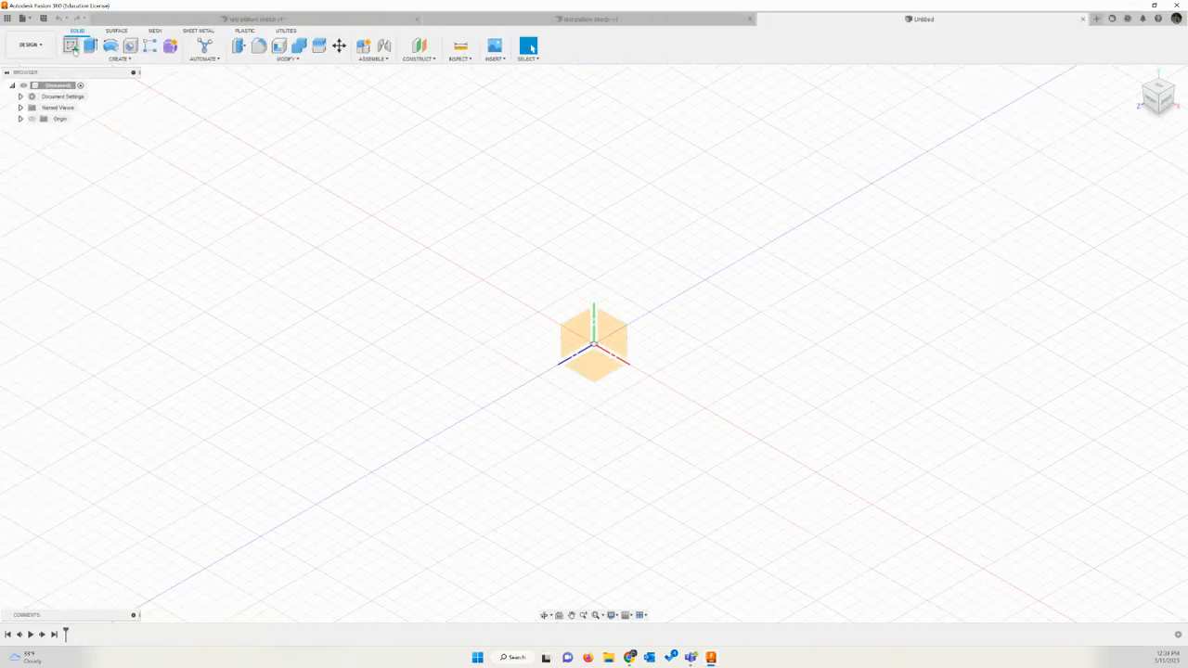
left_click(597, 374)
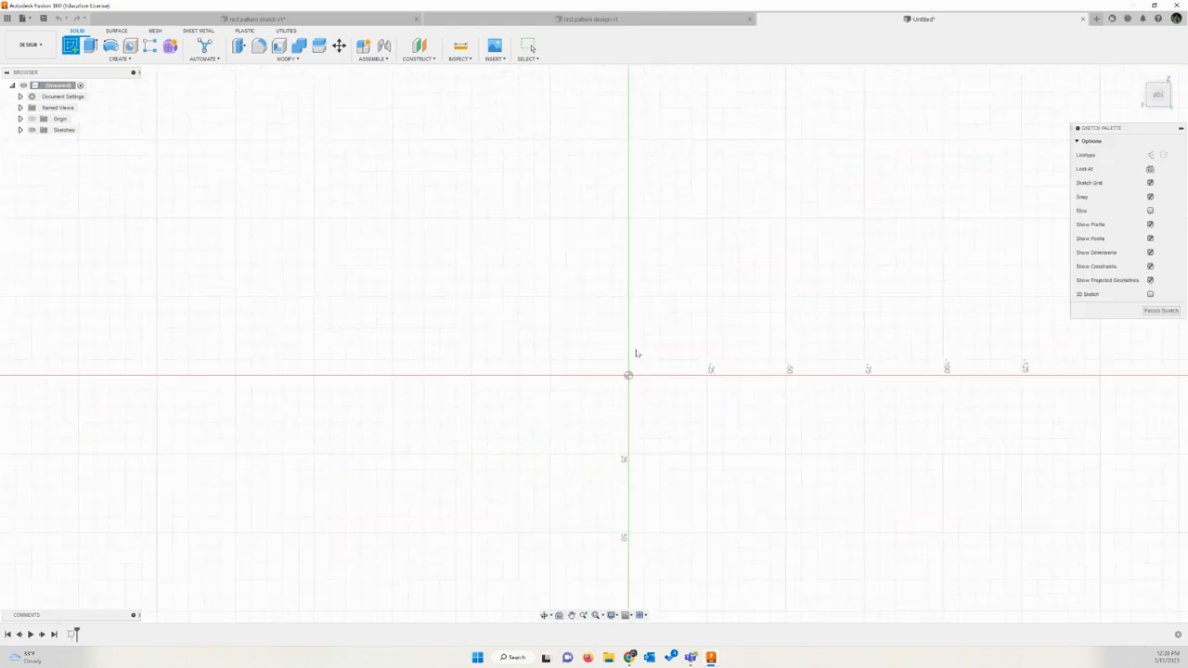
left_click(1170, 71)
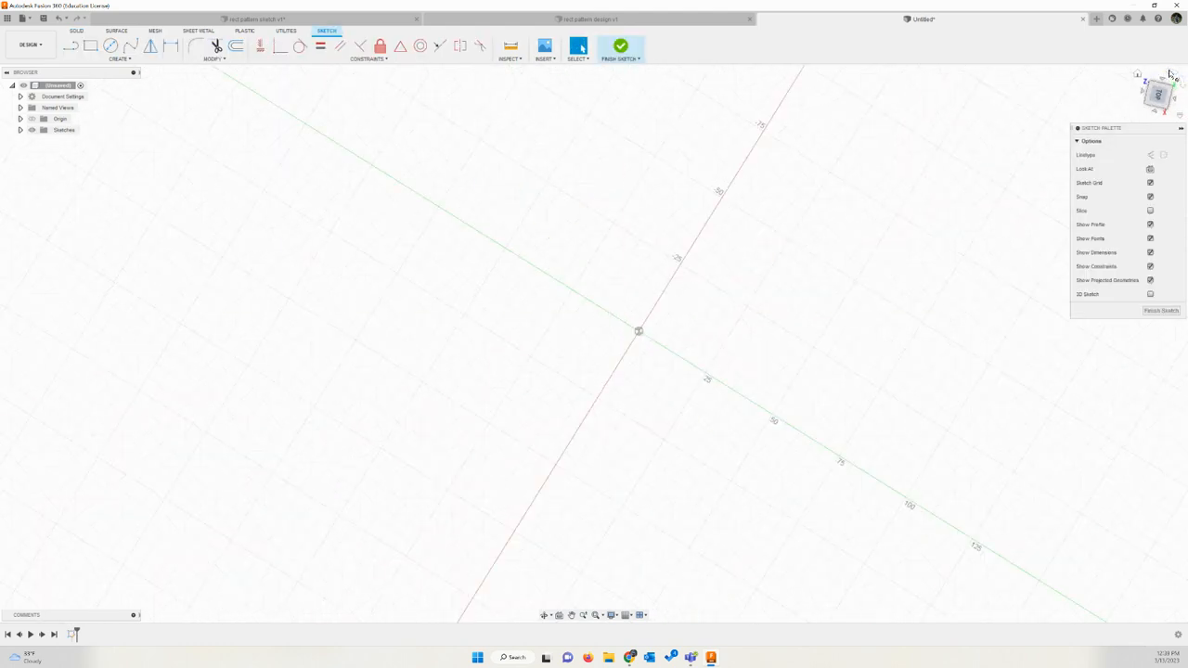
left_click(1170, 71)
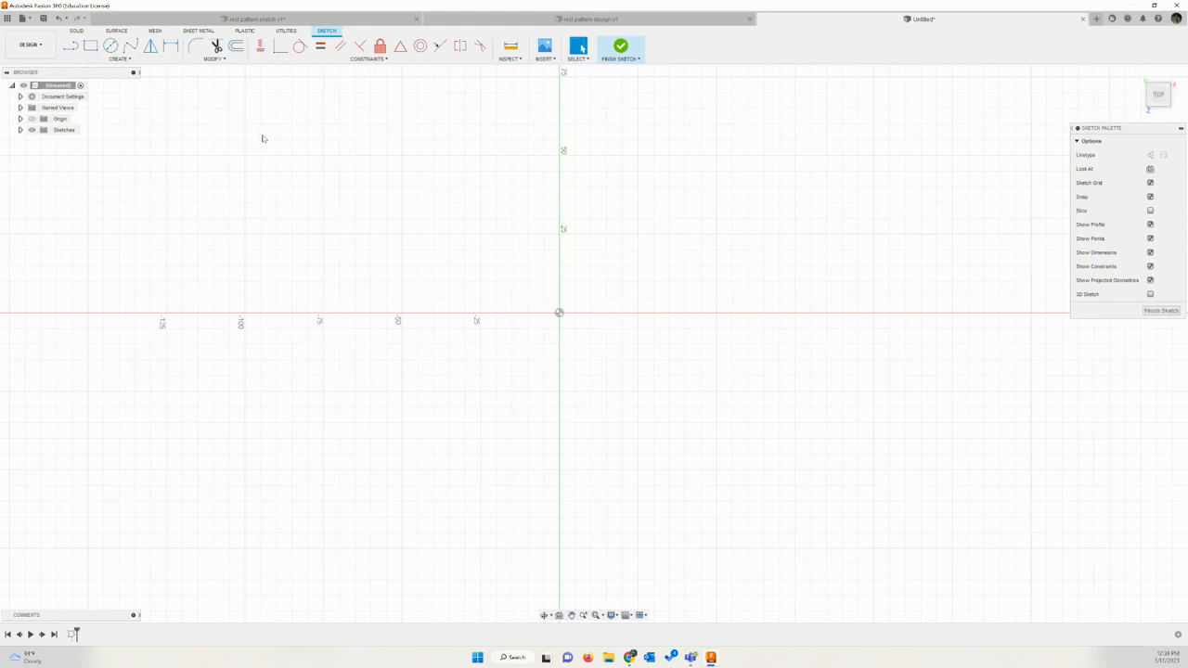
Step: Sketch a two-point rectangle from the origin, 32 mm wide and 16 mm high, and finish the sketch
left_click(91, 46)
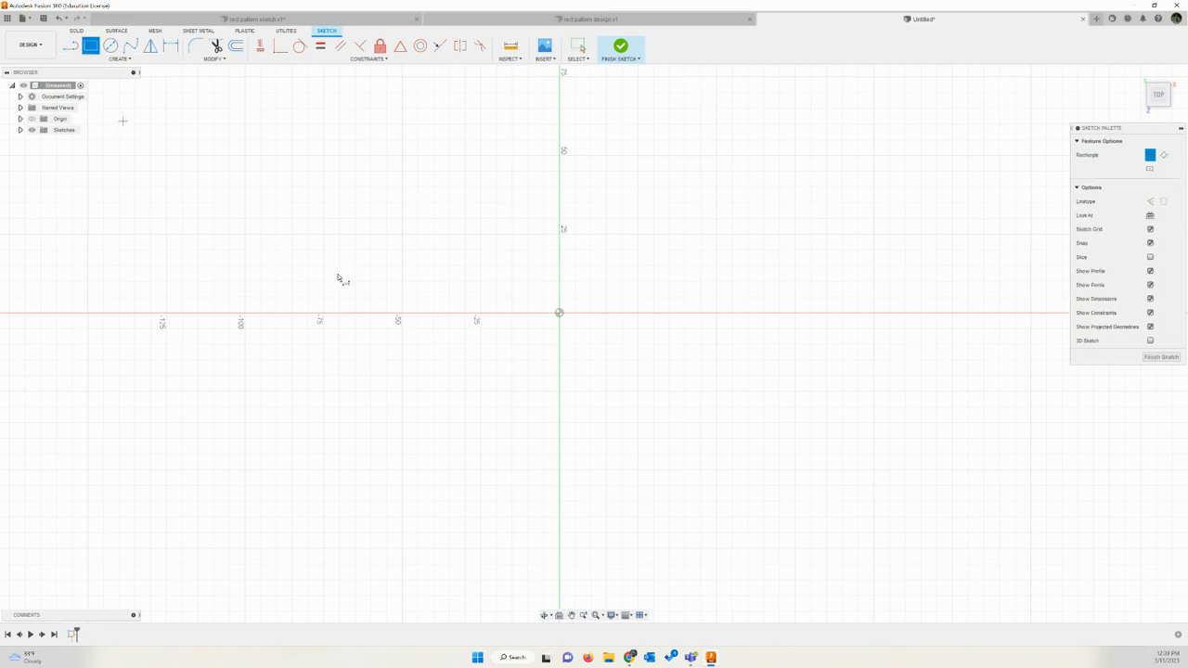
left_click(560, 314)
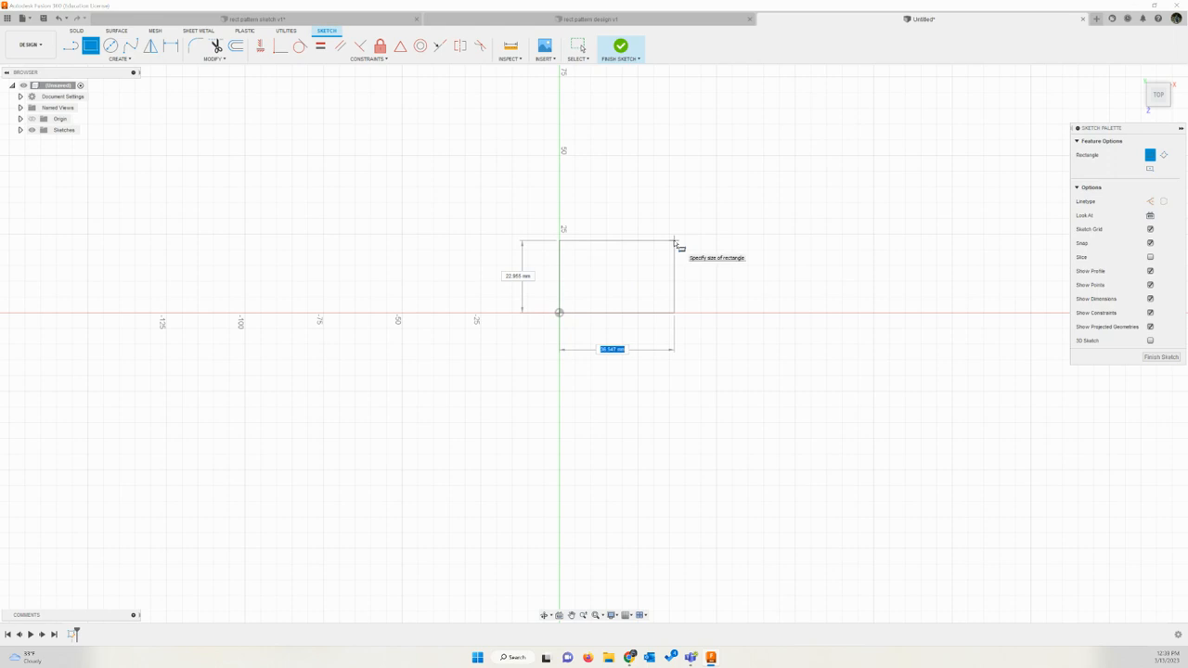
type("32")
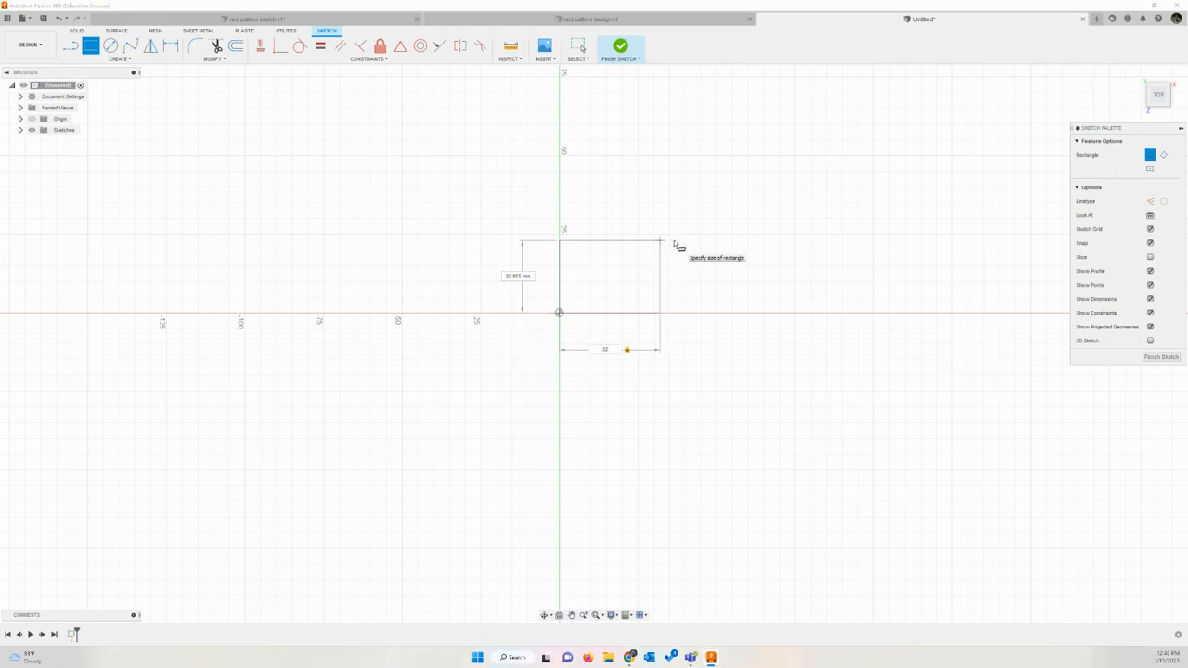
key("Tab")
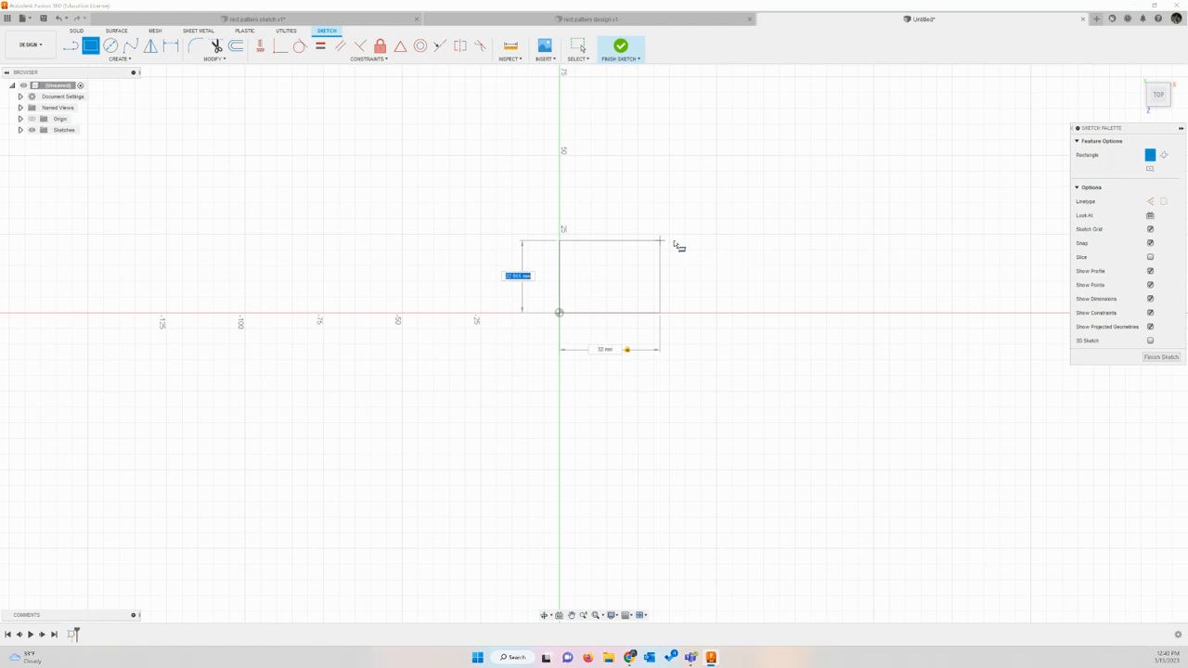
type("16")
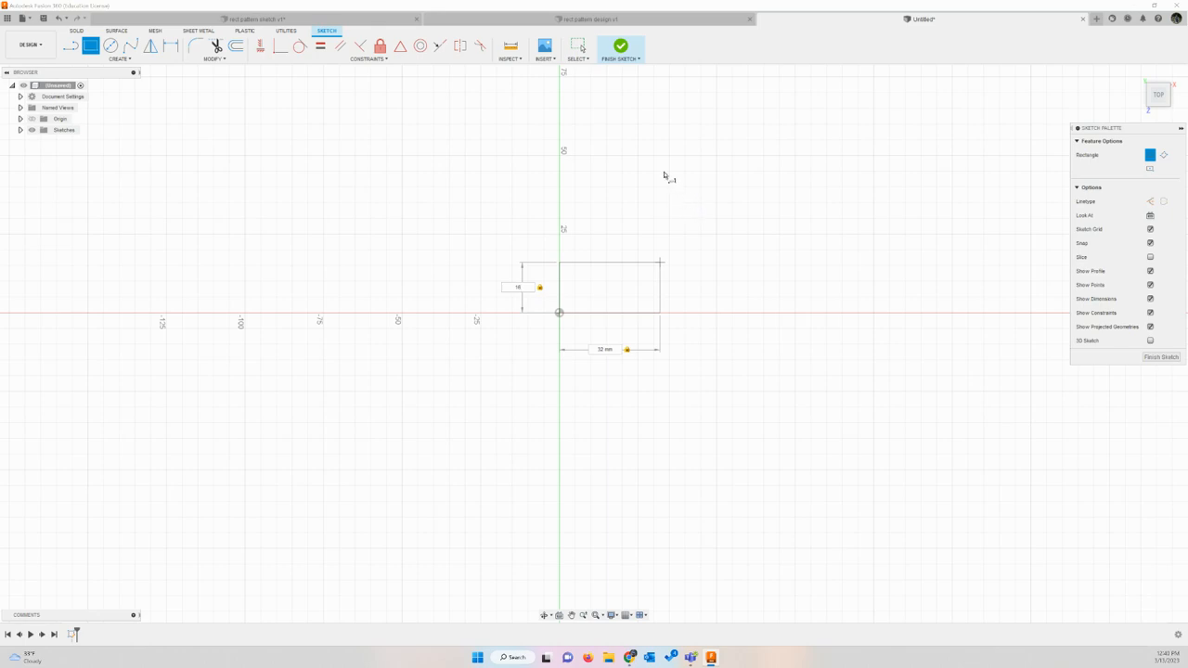
left_click(621, 47)
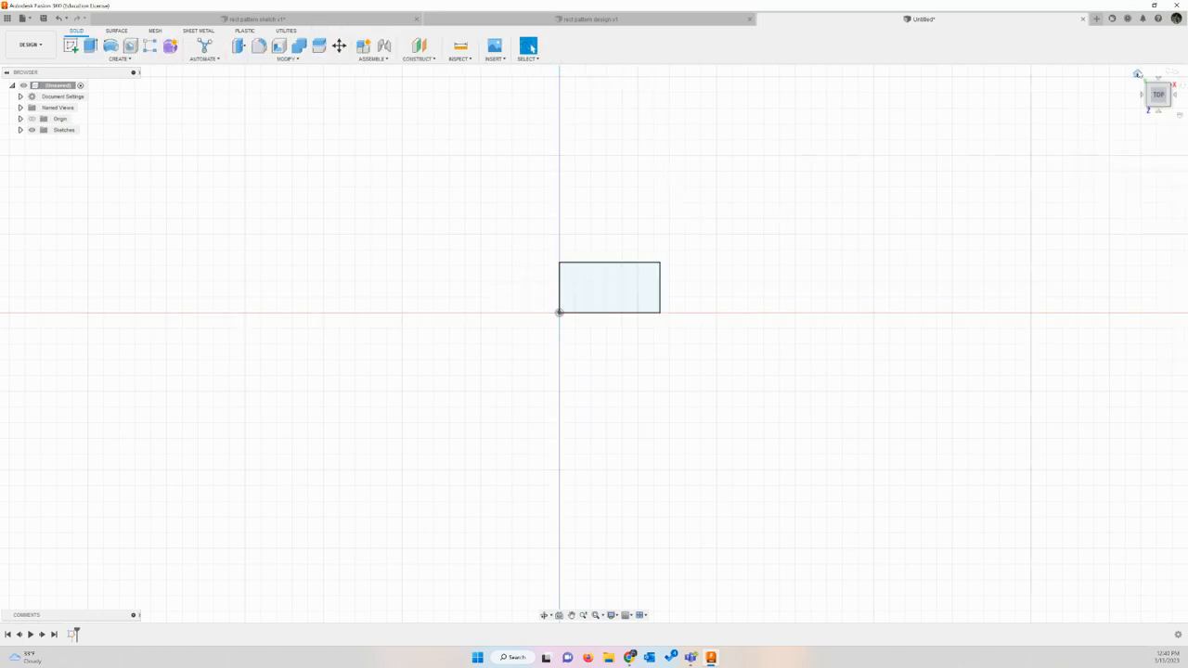
Step: Extrude the rectangle profile upward by 9.6 mm as a new body
left_click(1138, 76)
scroll(721, 270, "down", 2)
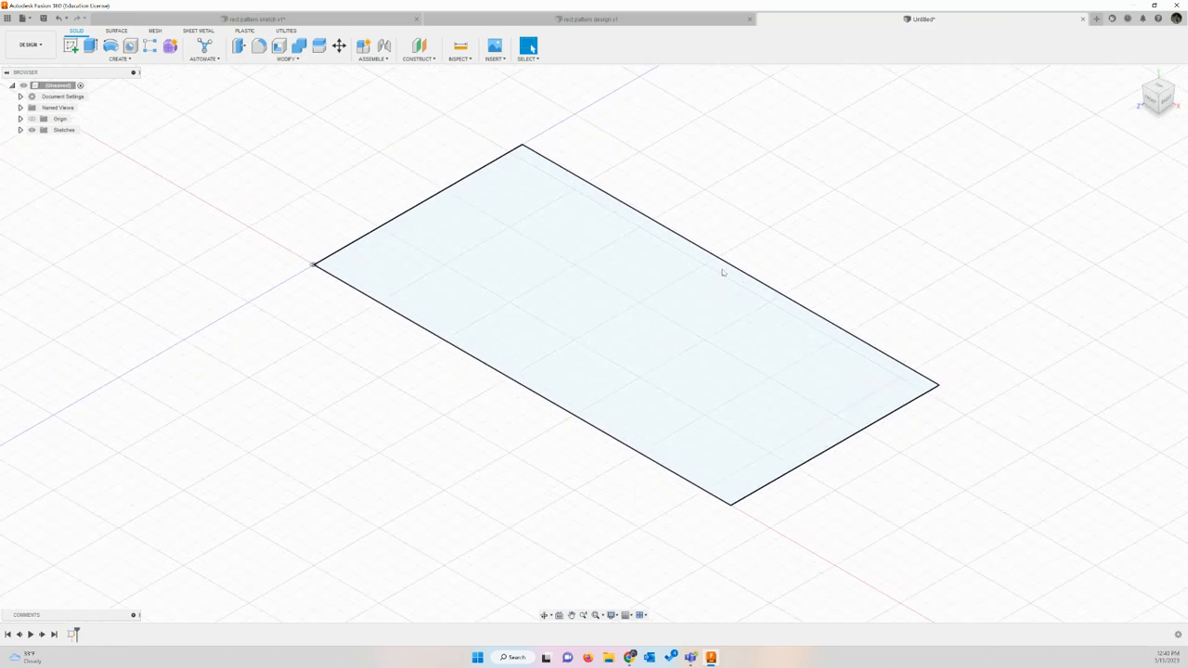
key("e")
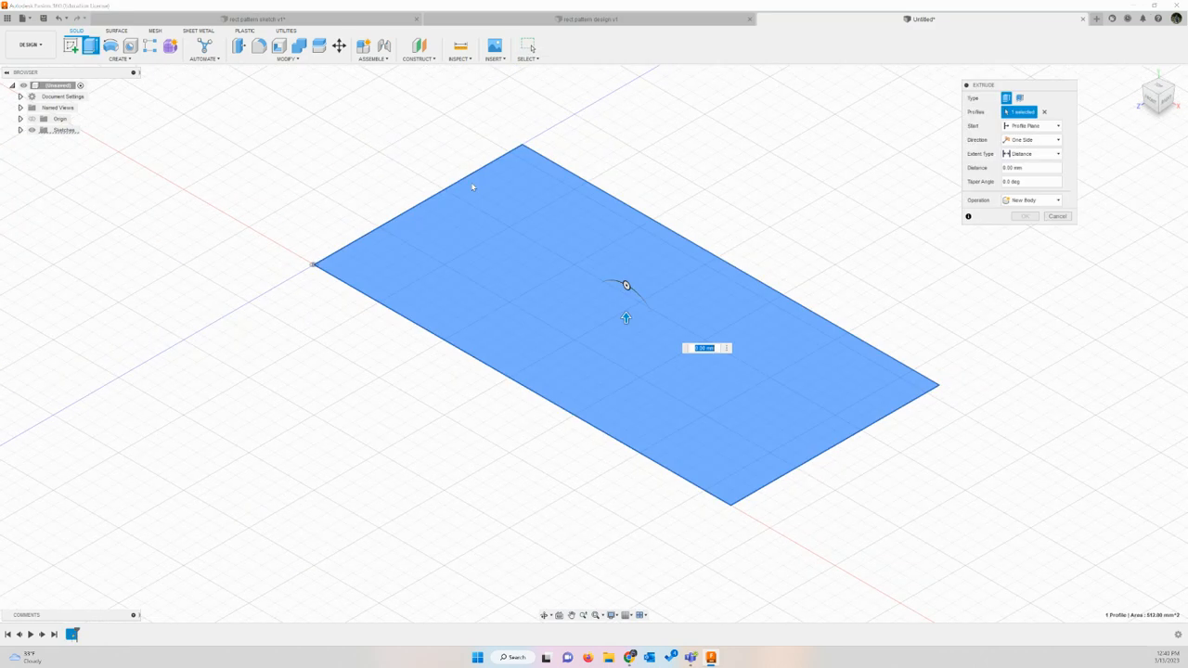
type("9")
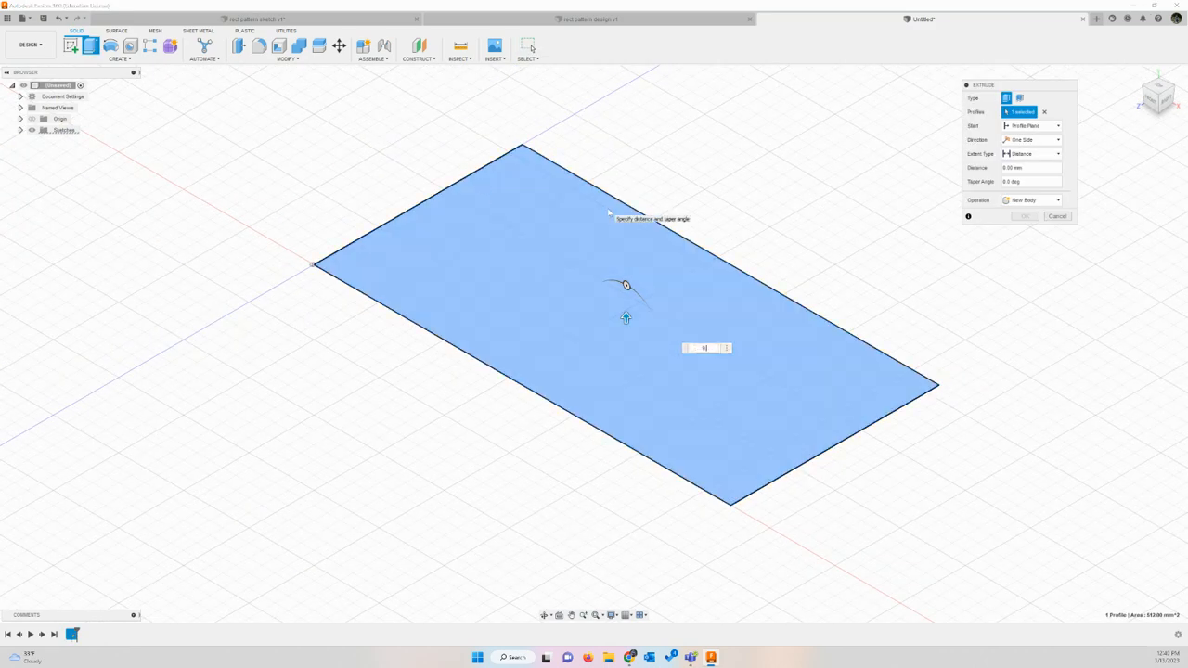
type(".6")
key("Return")
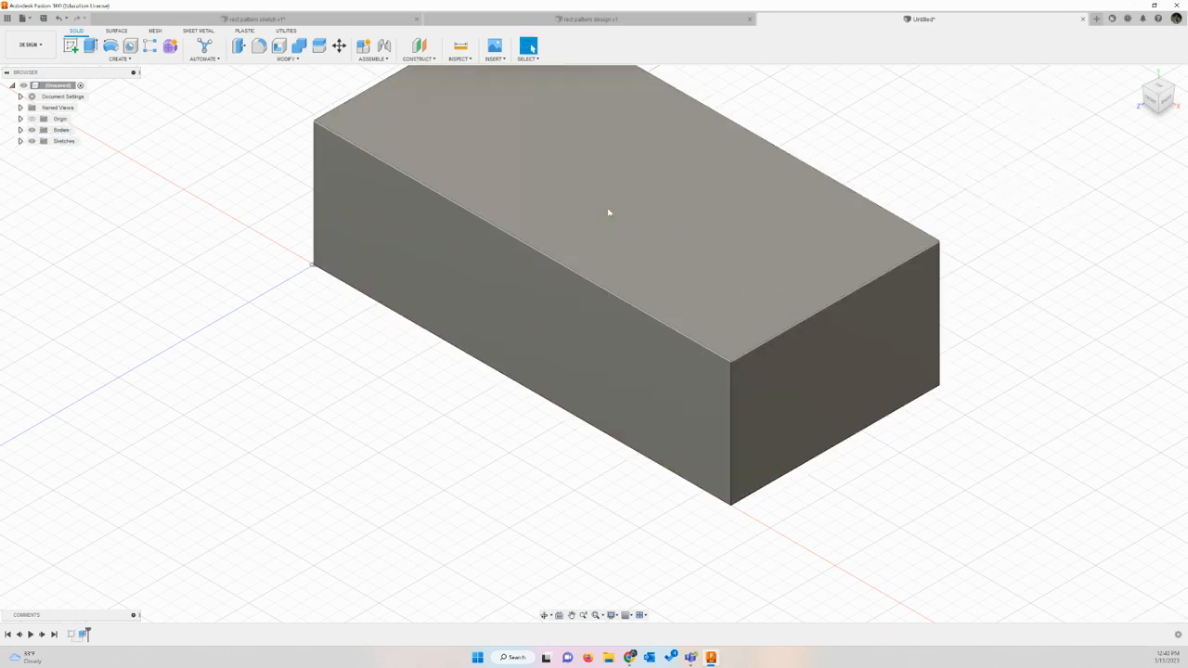
scroll(583, 386, "down", 3)
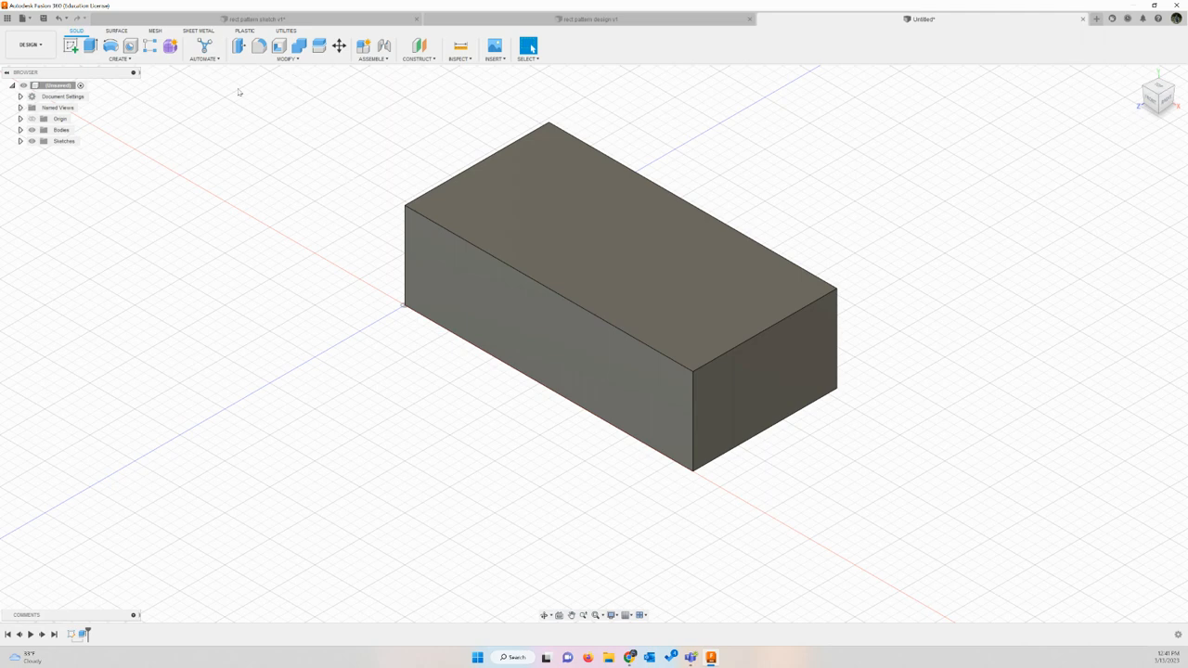
Step: Start a sketch on the block's top face and draw a 5 mm diameter circle near its upper-left corner
left_click(72, 46)
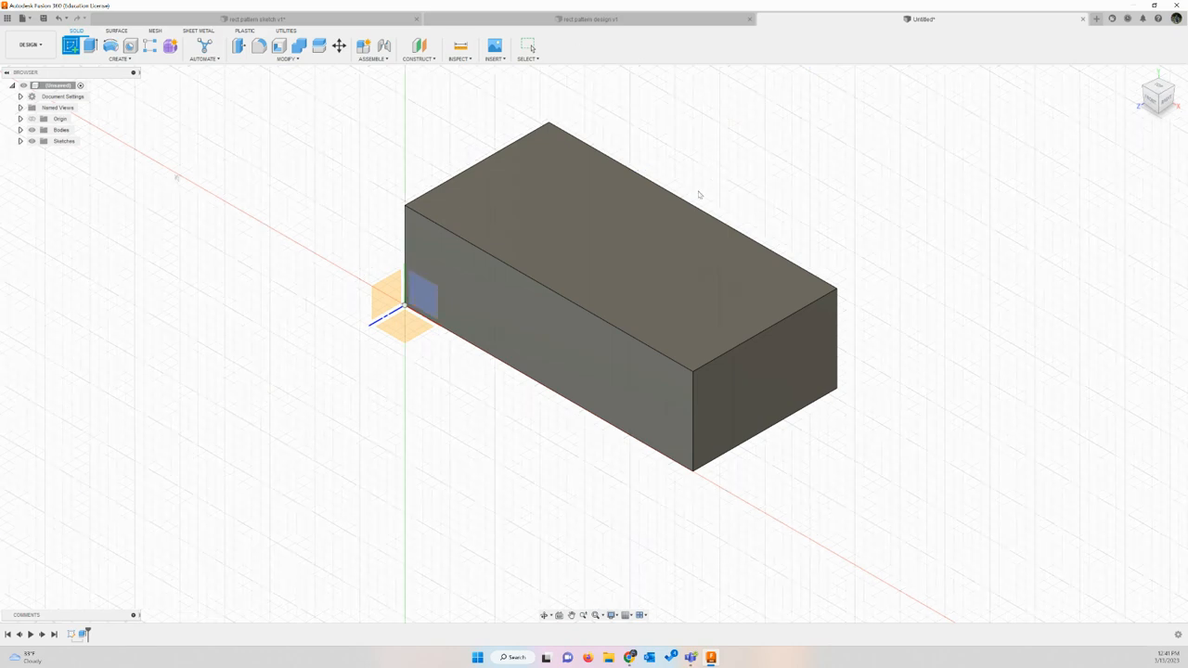
left_click(588, 233)
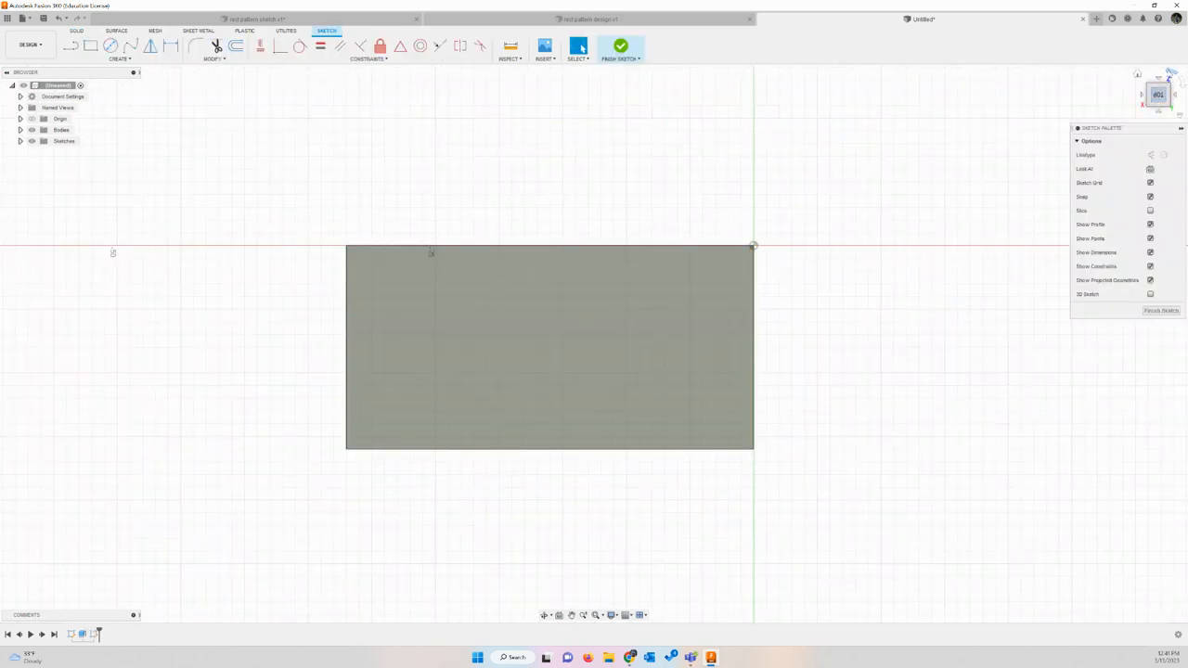
left_click(1171, 73)
left_click(1170, 73)
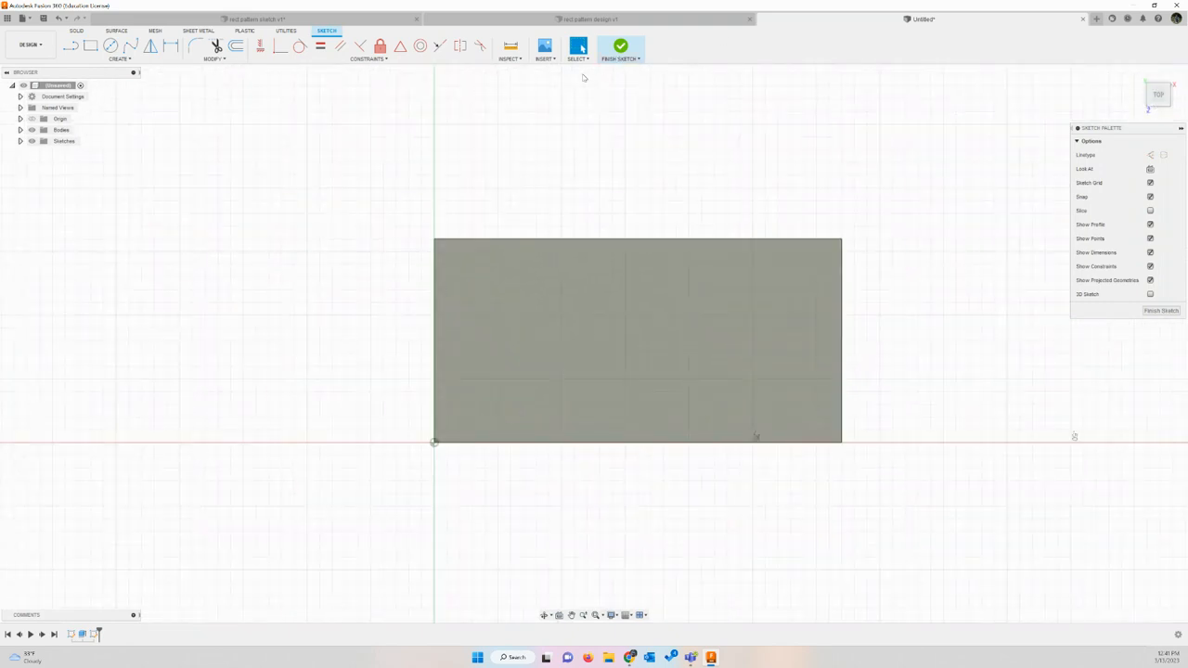
left_click(111, 45)
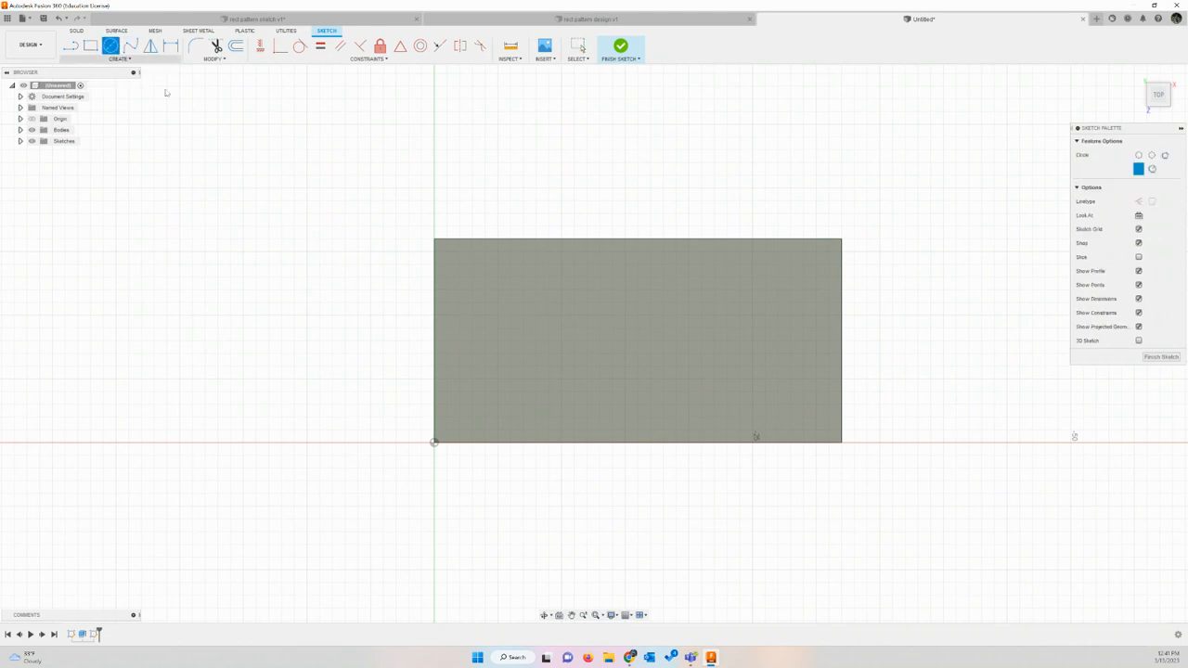
left_click(497, 302)
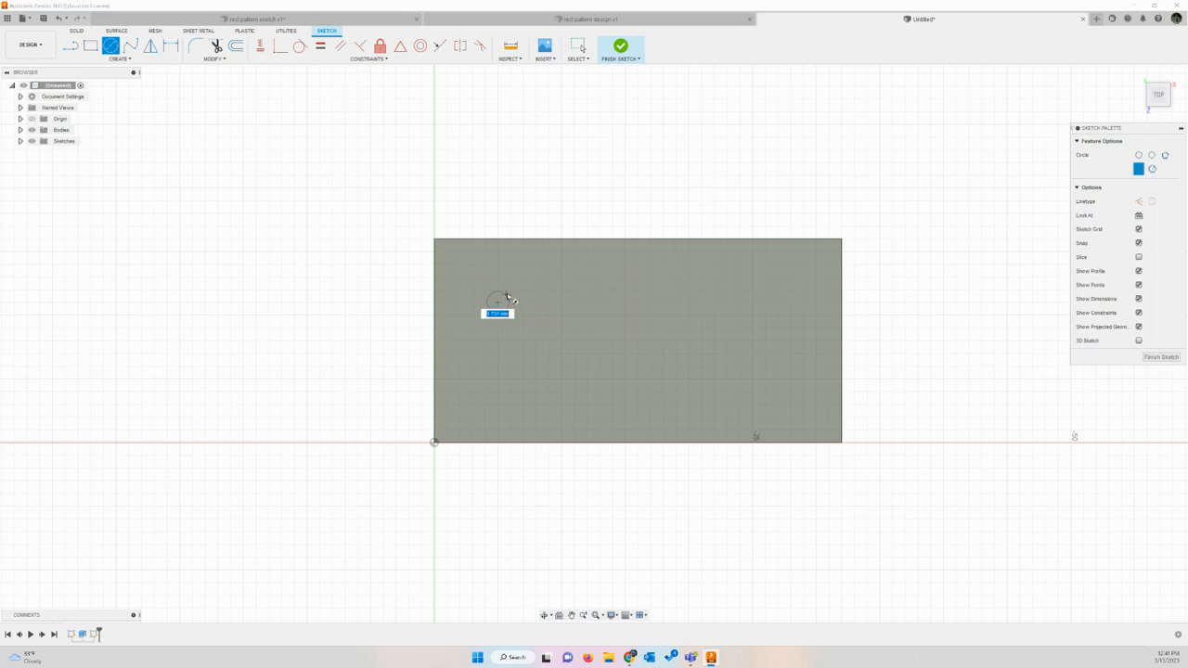
type("6")
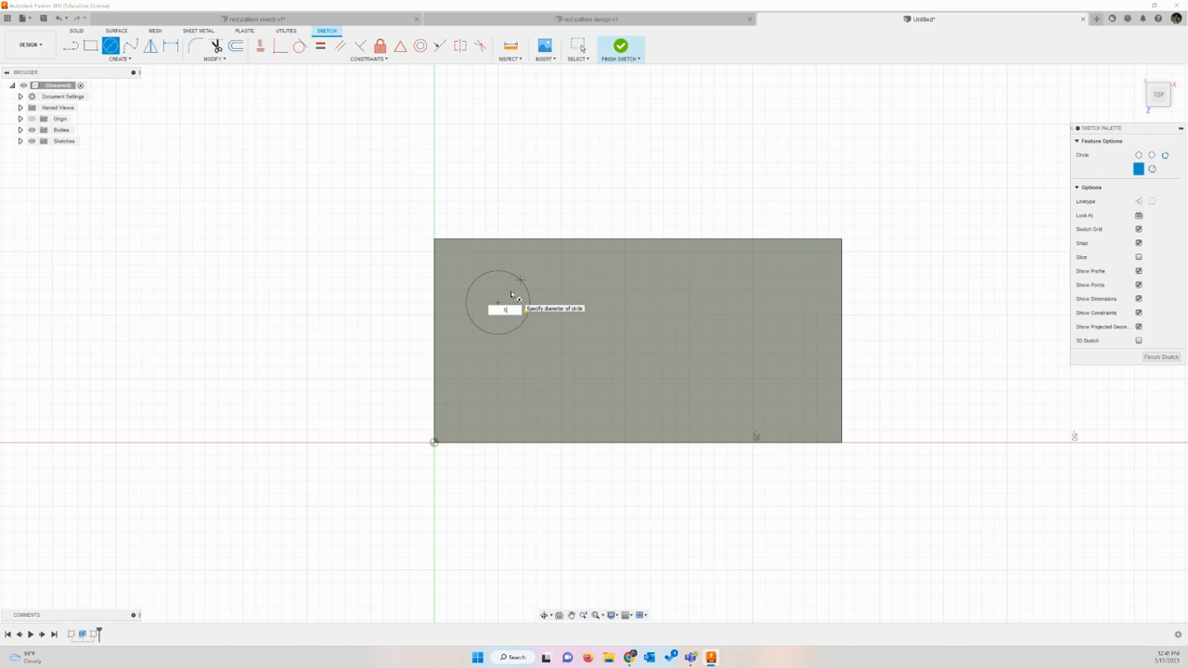
key("Return")
key("Escape")
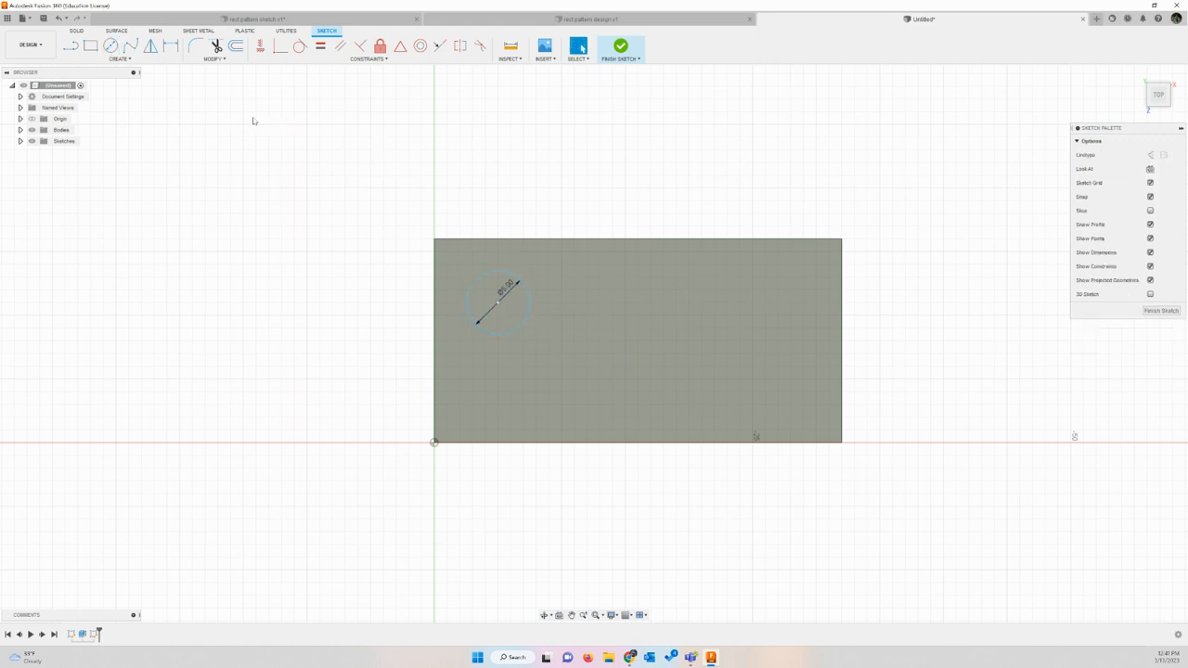
Step: Dimension the circle's center 4 mm from the left edge of the block's top face
left_click(170, 46)
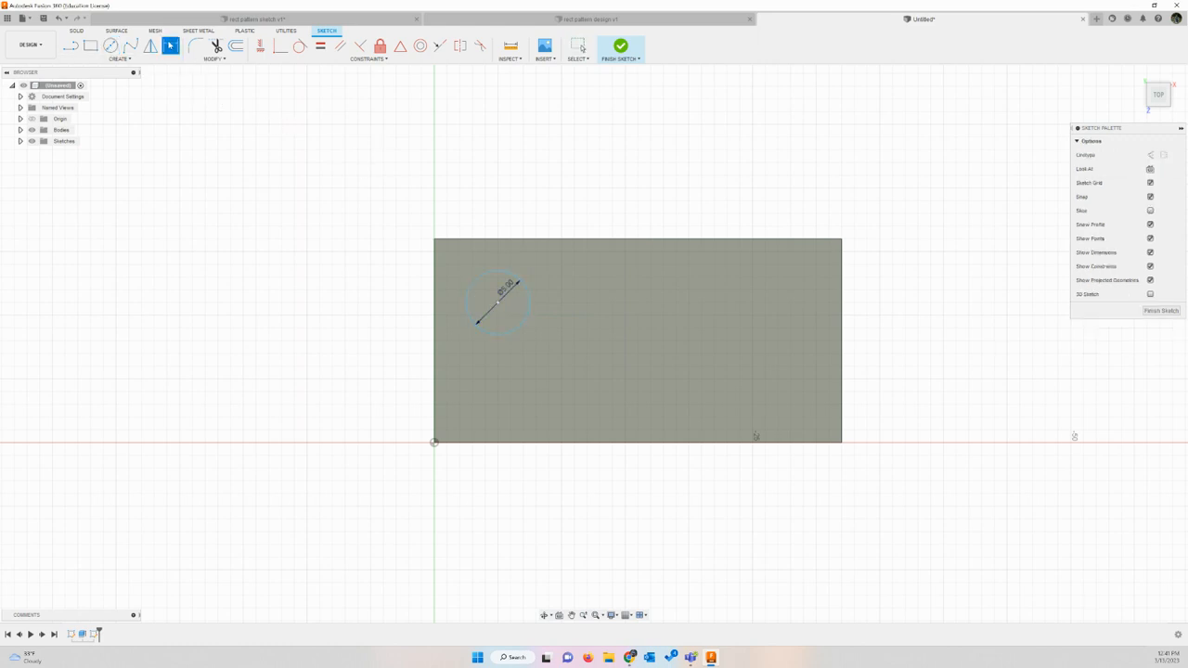
left_click(498, 303)
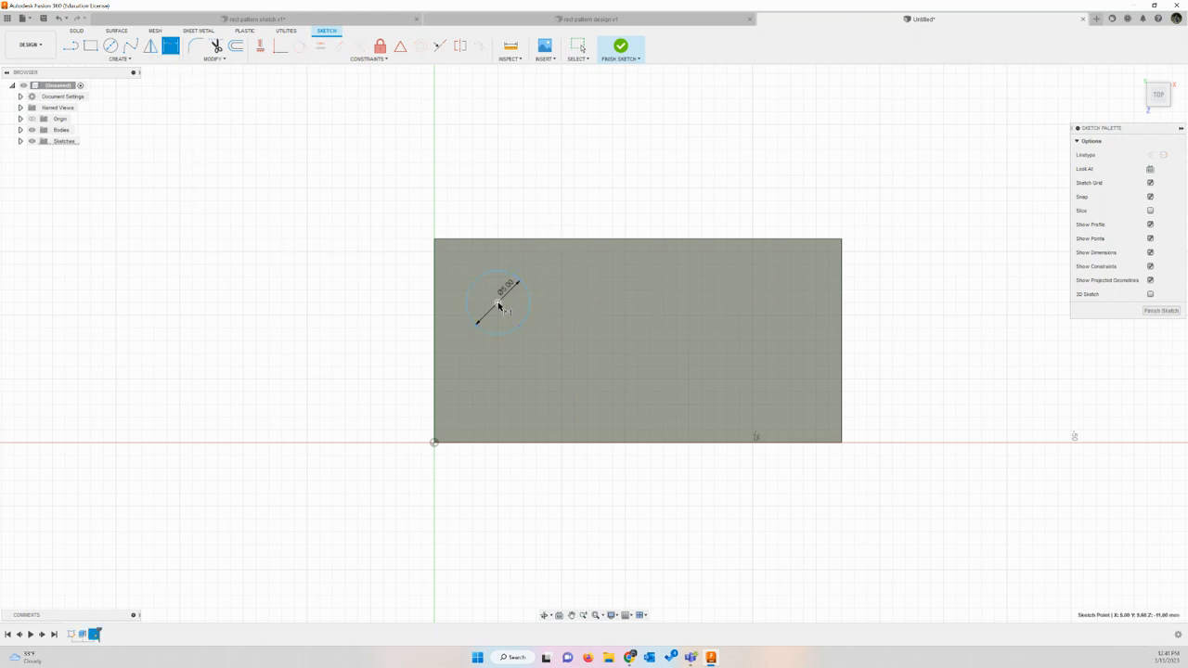
left_click(434, 302)
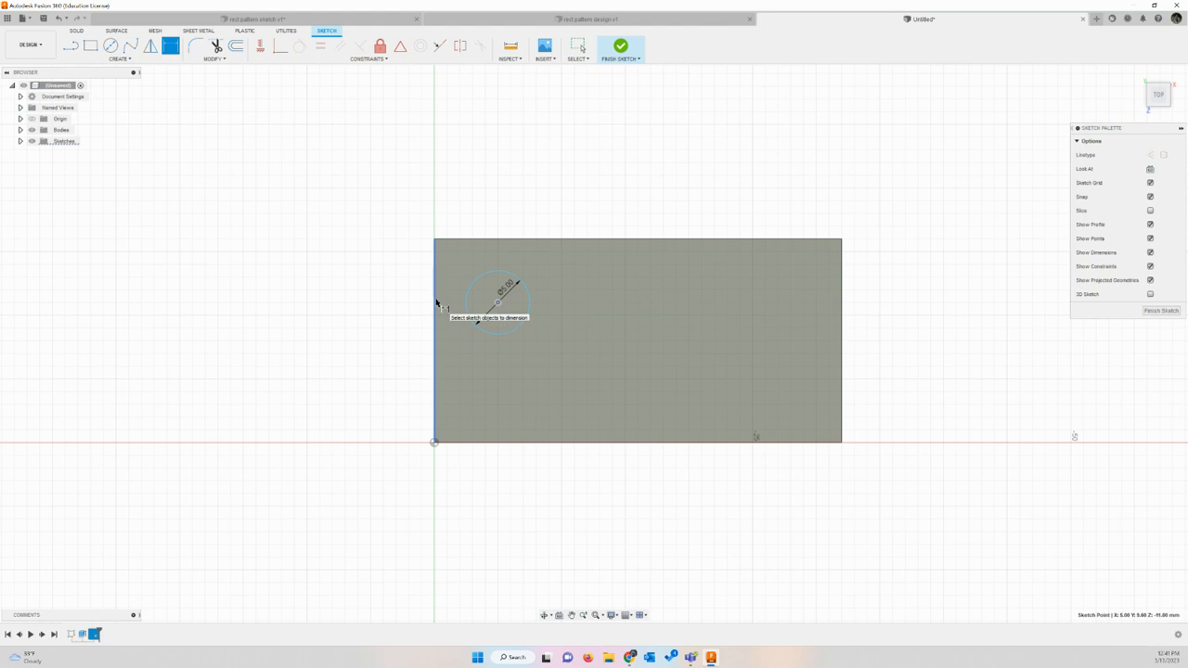
left_click(490, 206)
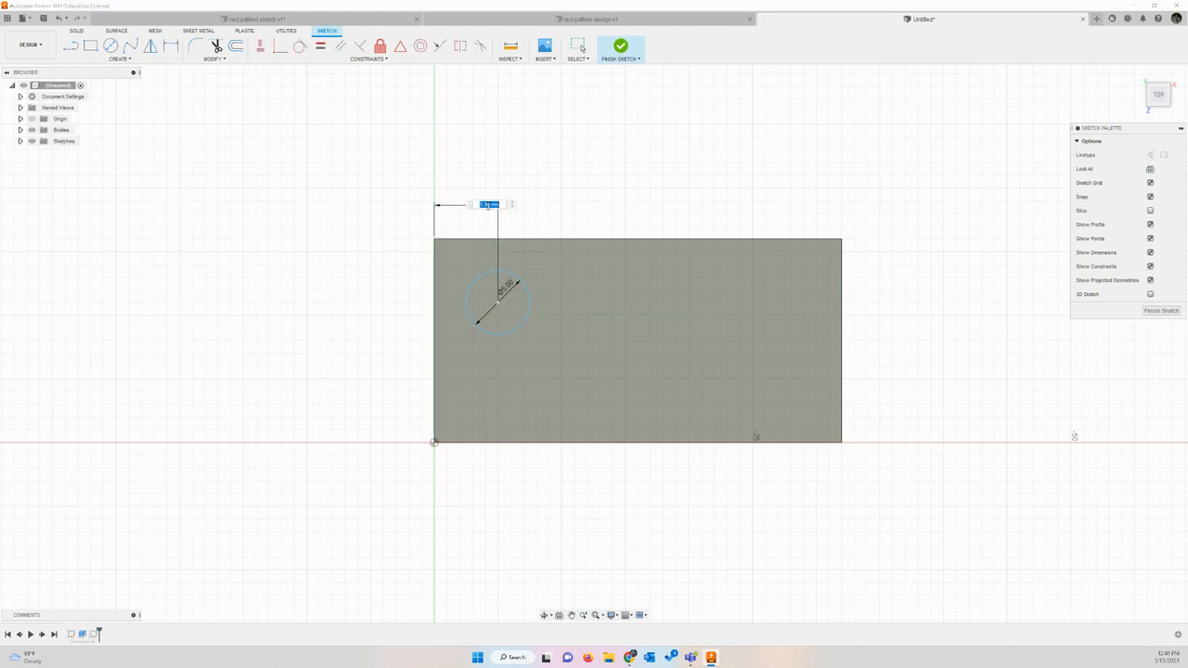
type("4")
key("Return")
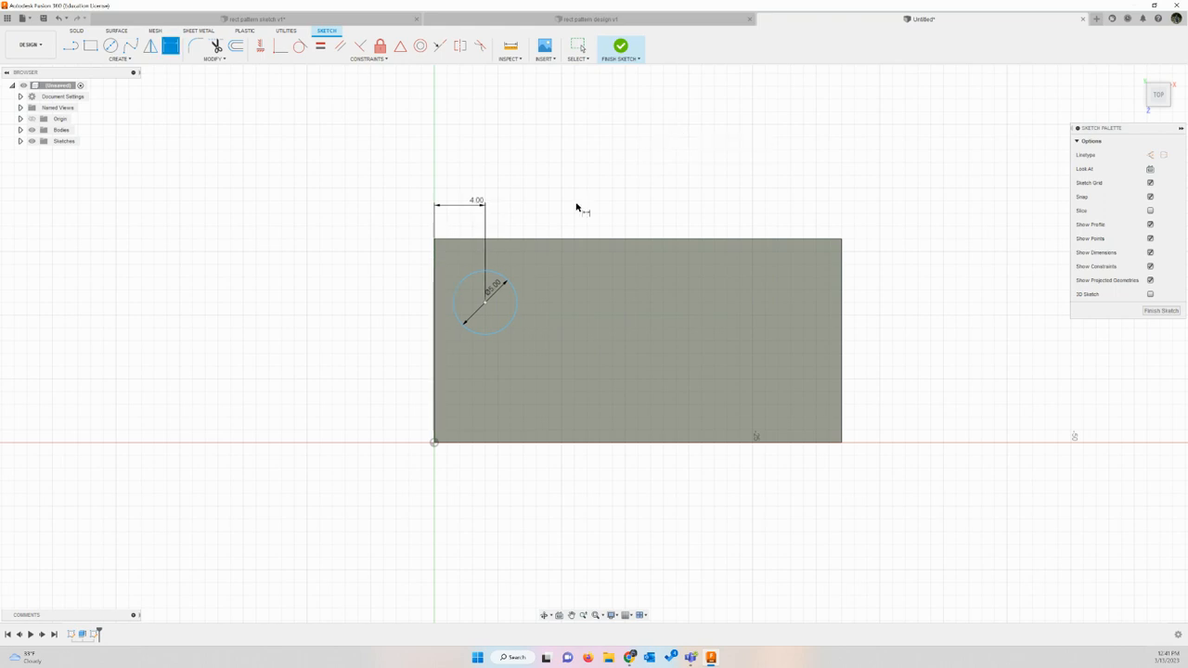
Step: Dimension the circle's center 4 mm from the upper edge of the block's top face
left_click(485, 303)
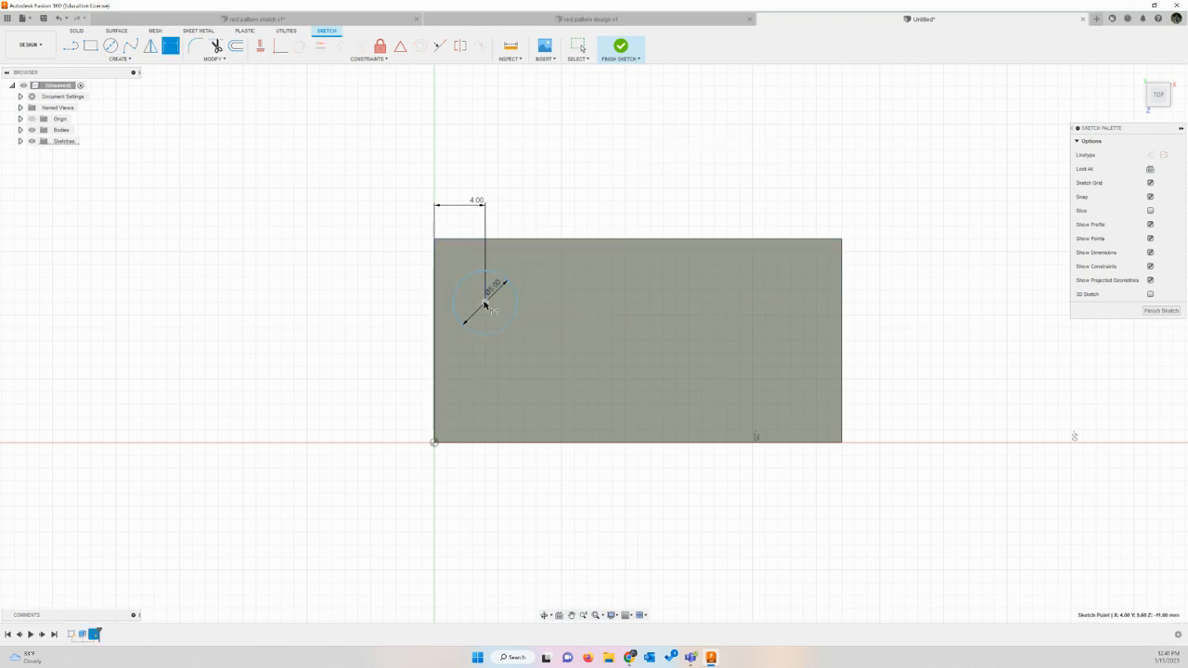
left_click(495, 240)
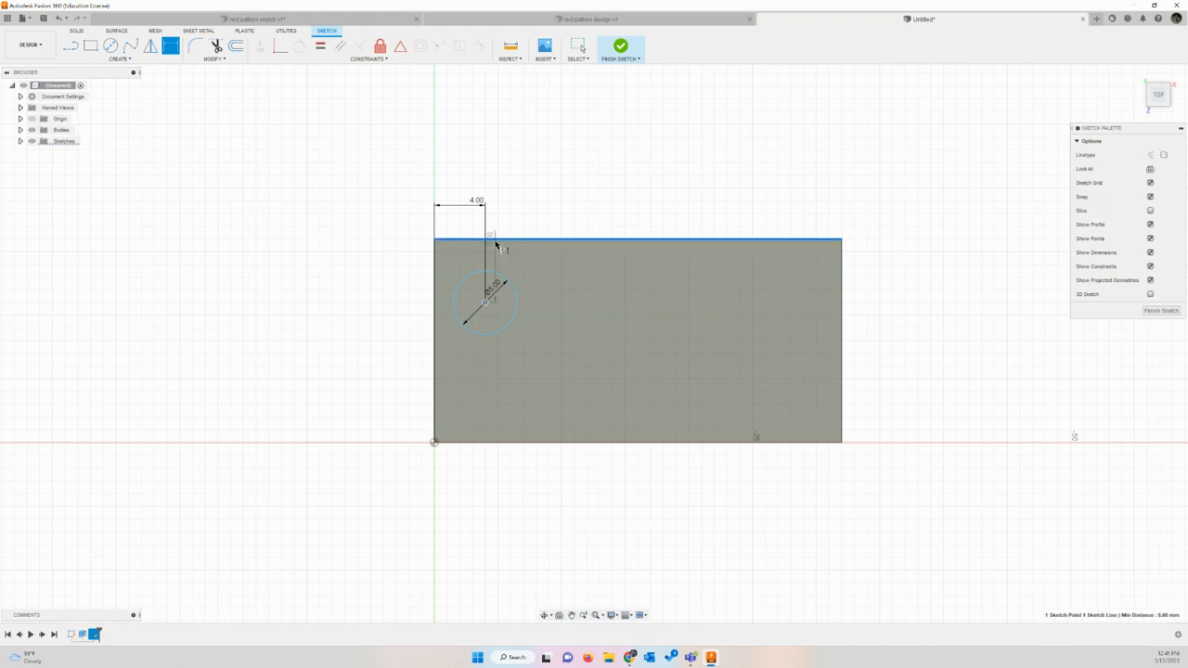
left_click(400, 265)
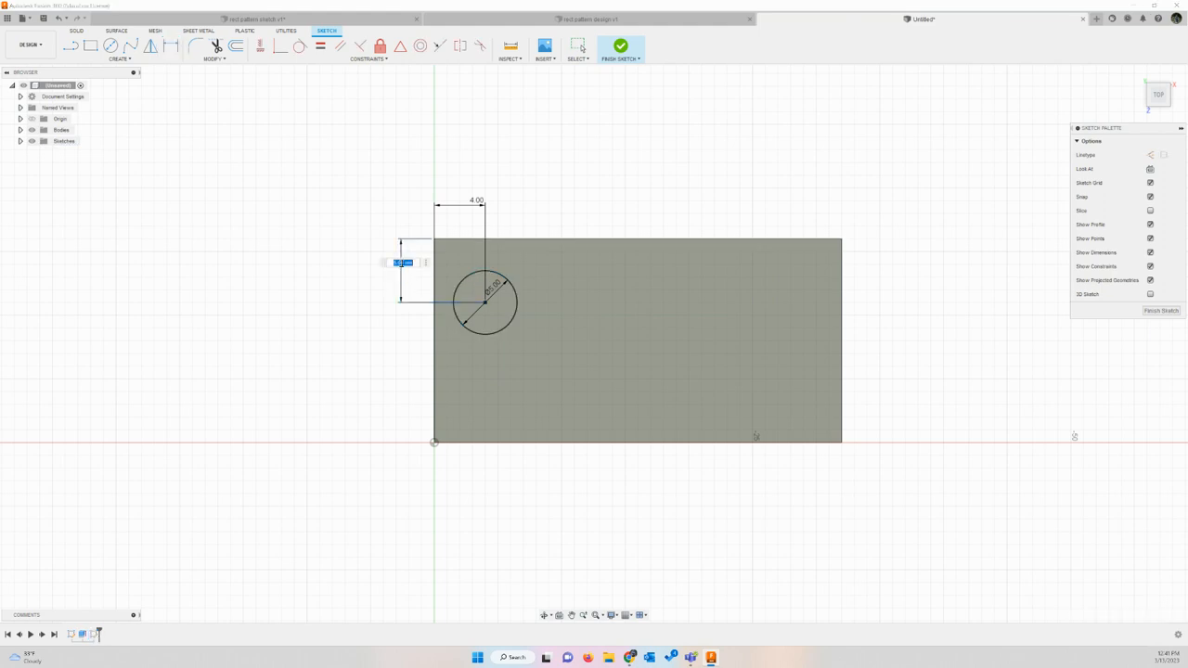
type("4")
key("Return")
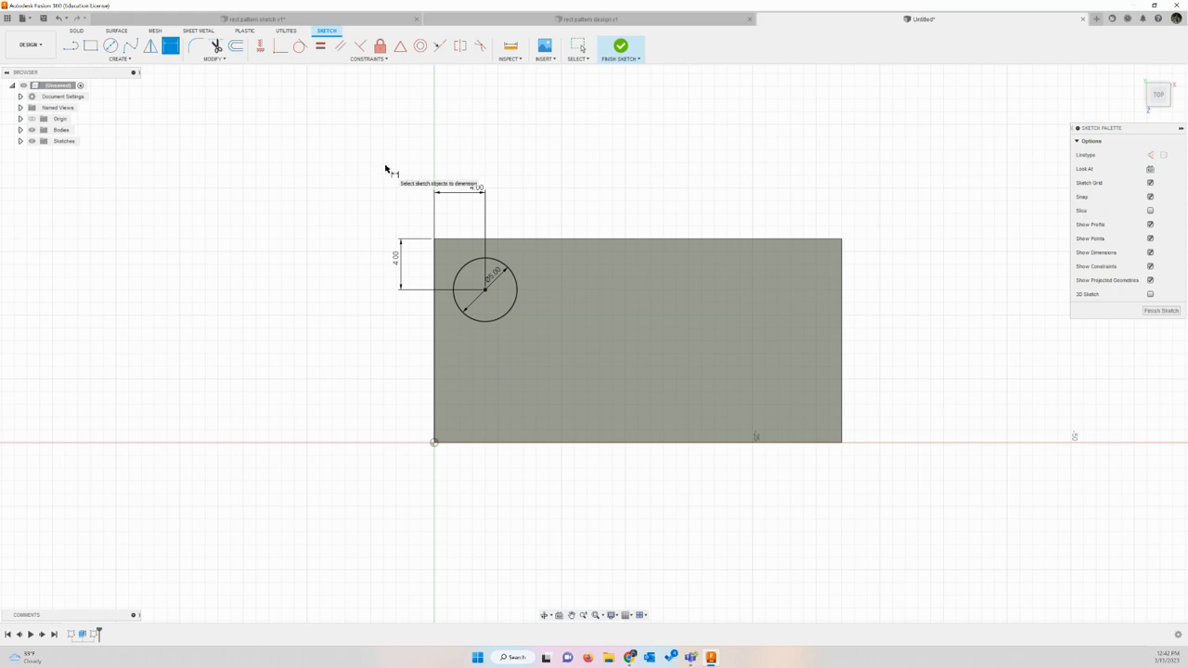
key("Escape")
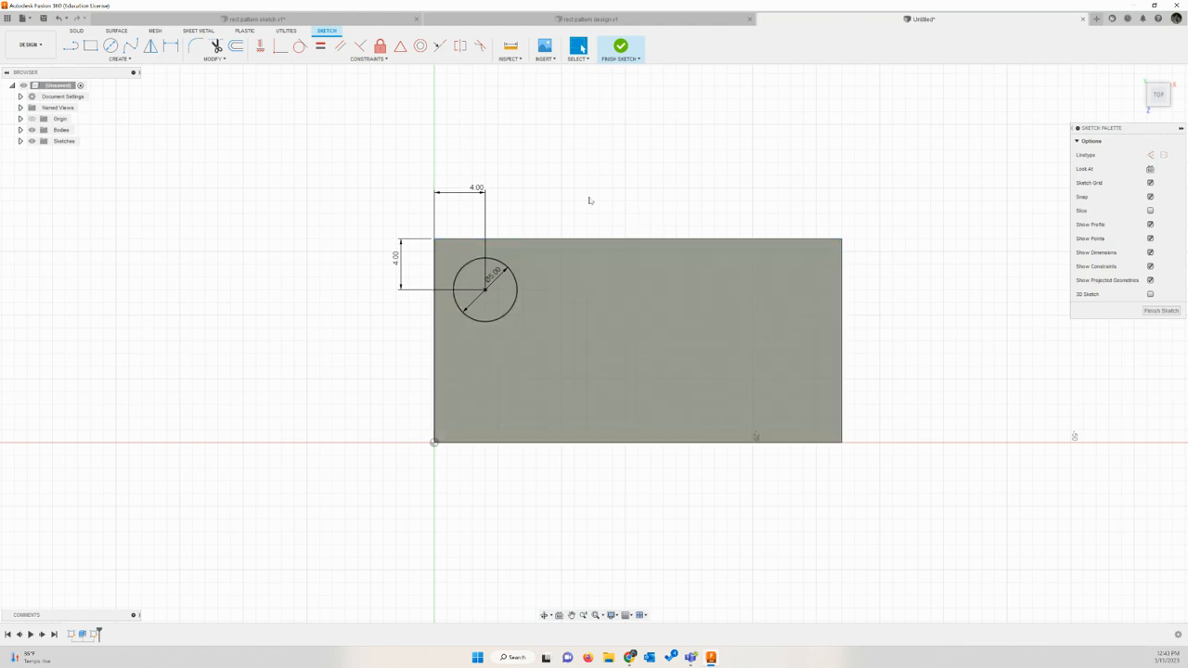
Step: Start a rectangular sketch pattern of the circle with 4 instances along the block's length over an extent of -24 mm
left_click(122, 61)
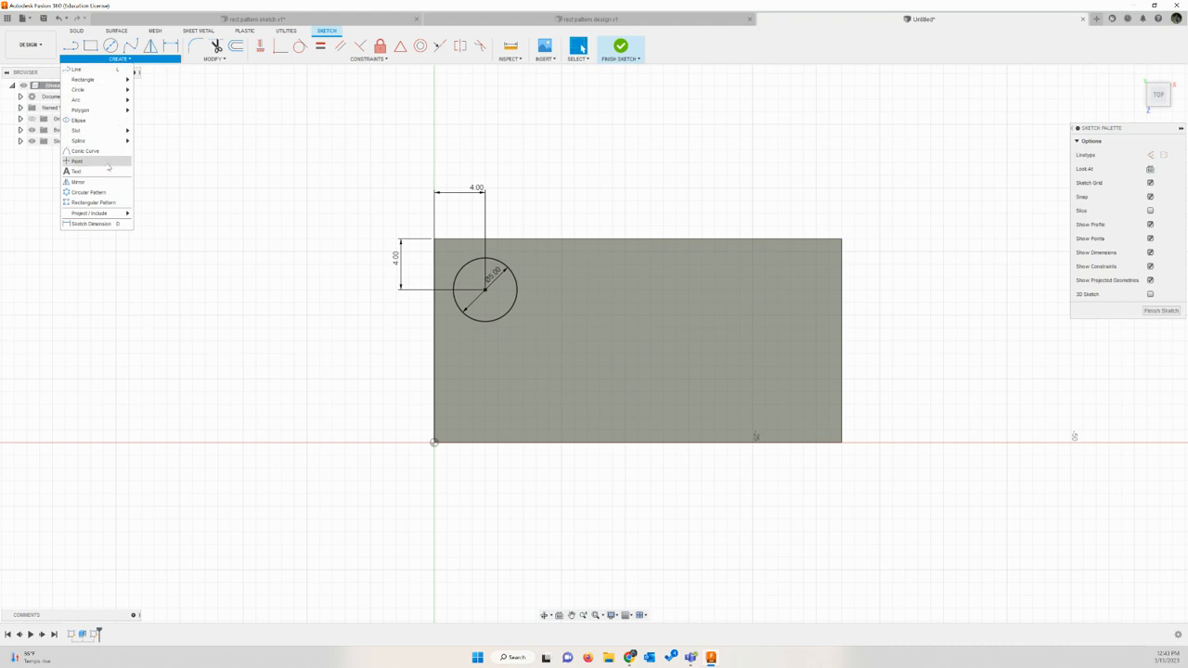
left_click(109, 203)
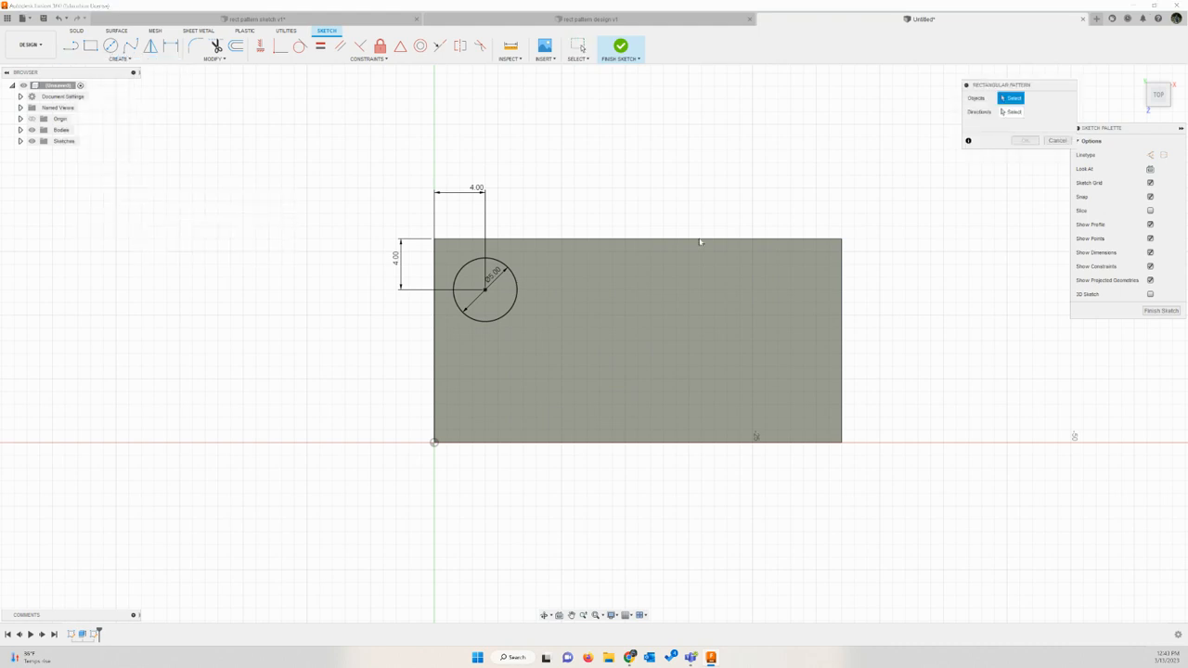
left_click_drag(1017, 84, 782, 123)
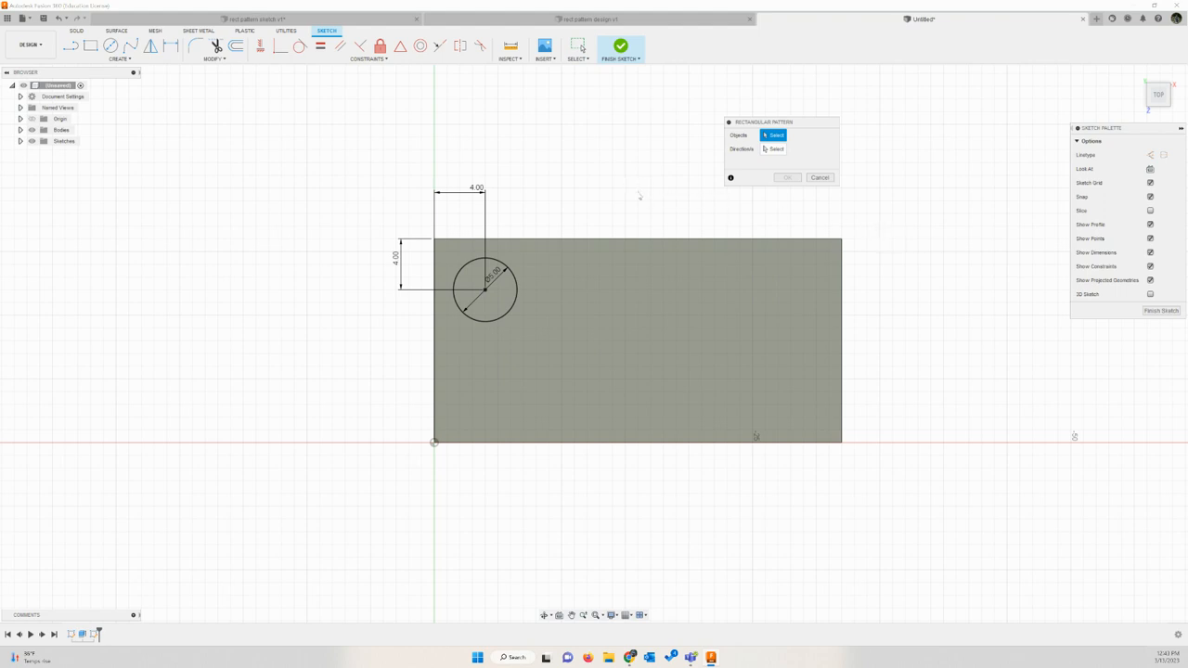
left_click(517, 295)
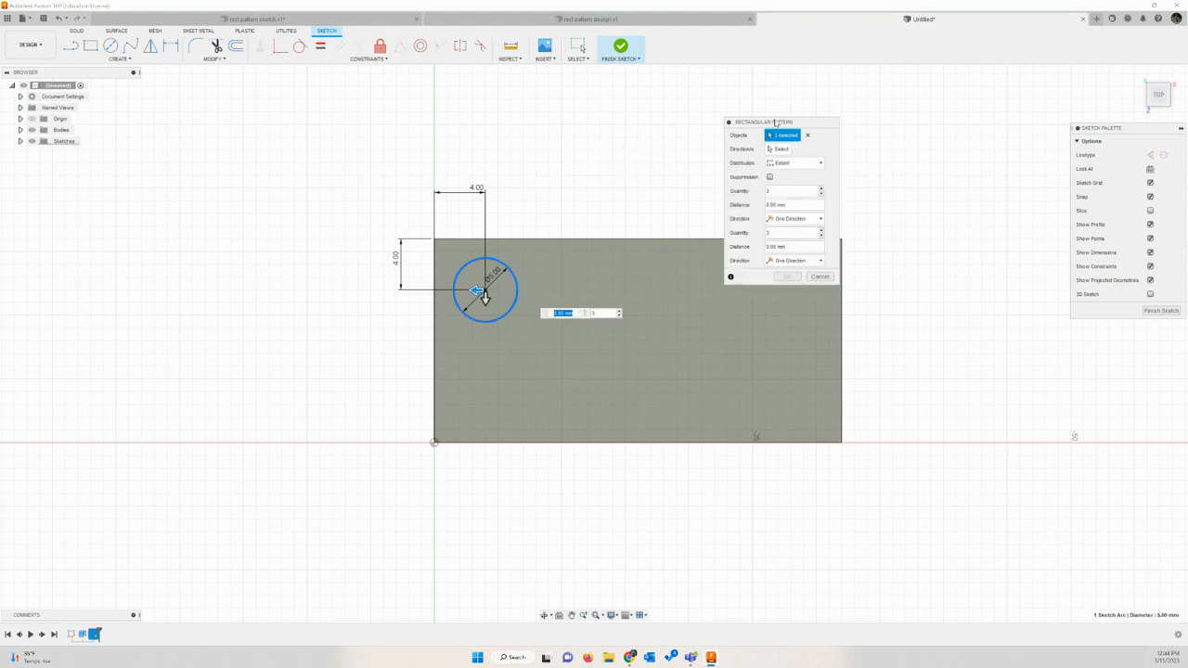
left_click_drag(775, 121, 779, 53)
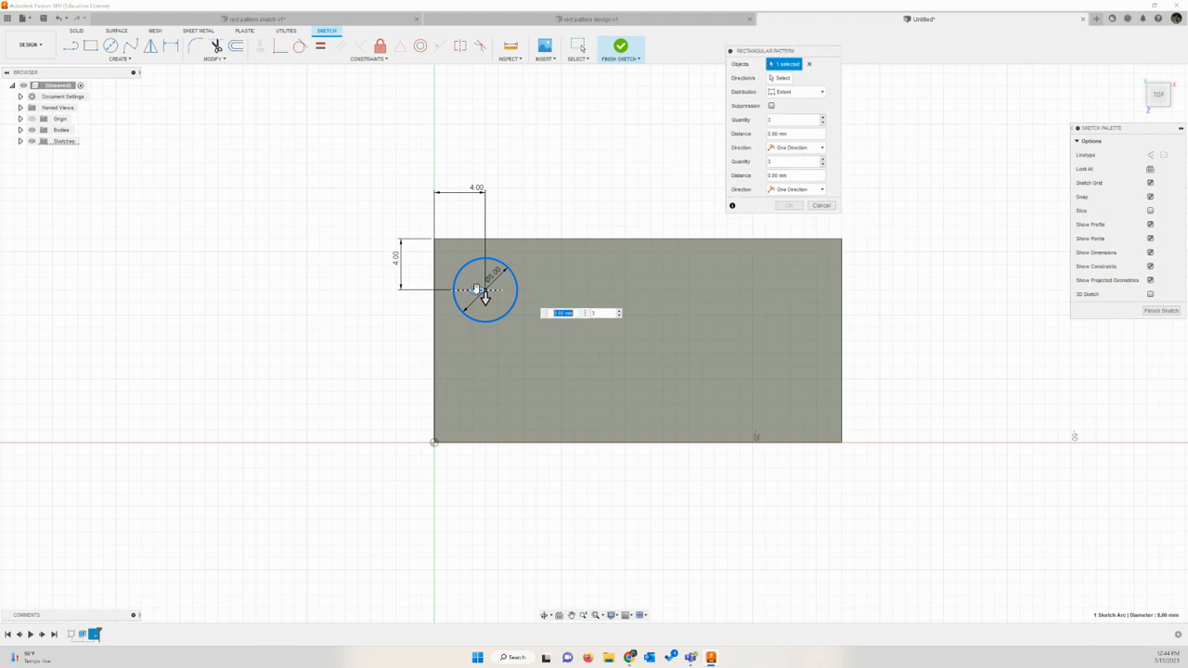
left_click_drag(476, 289, 670, 290)
key("Tab")
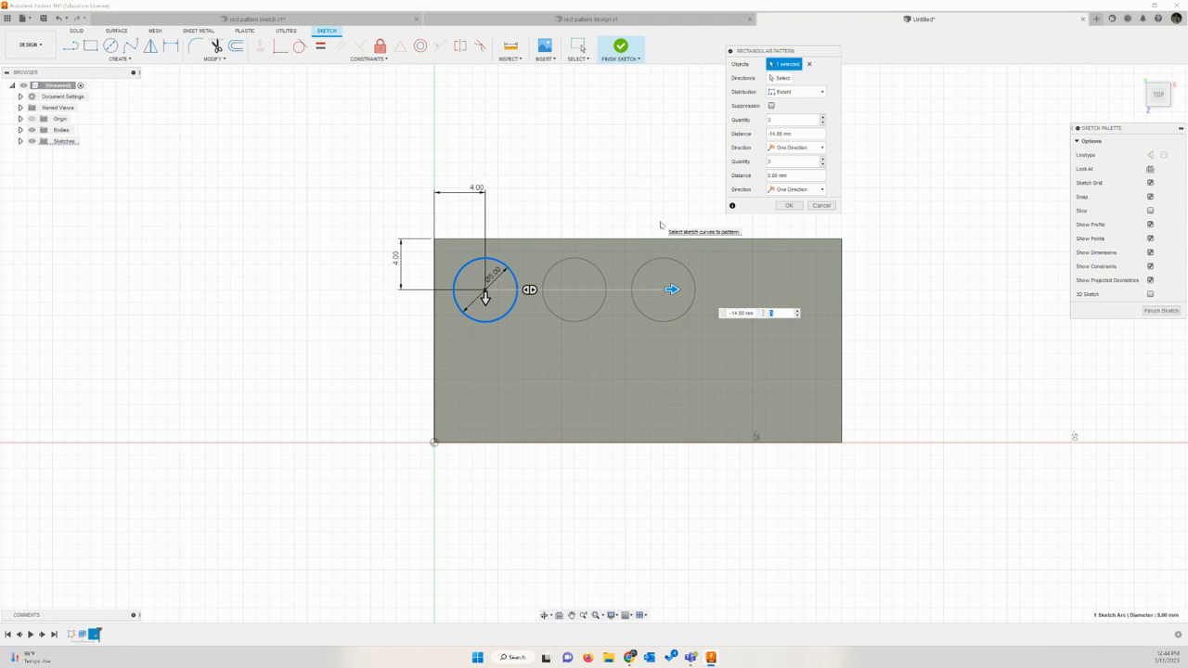
type("4")
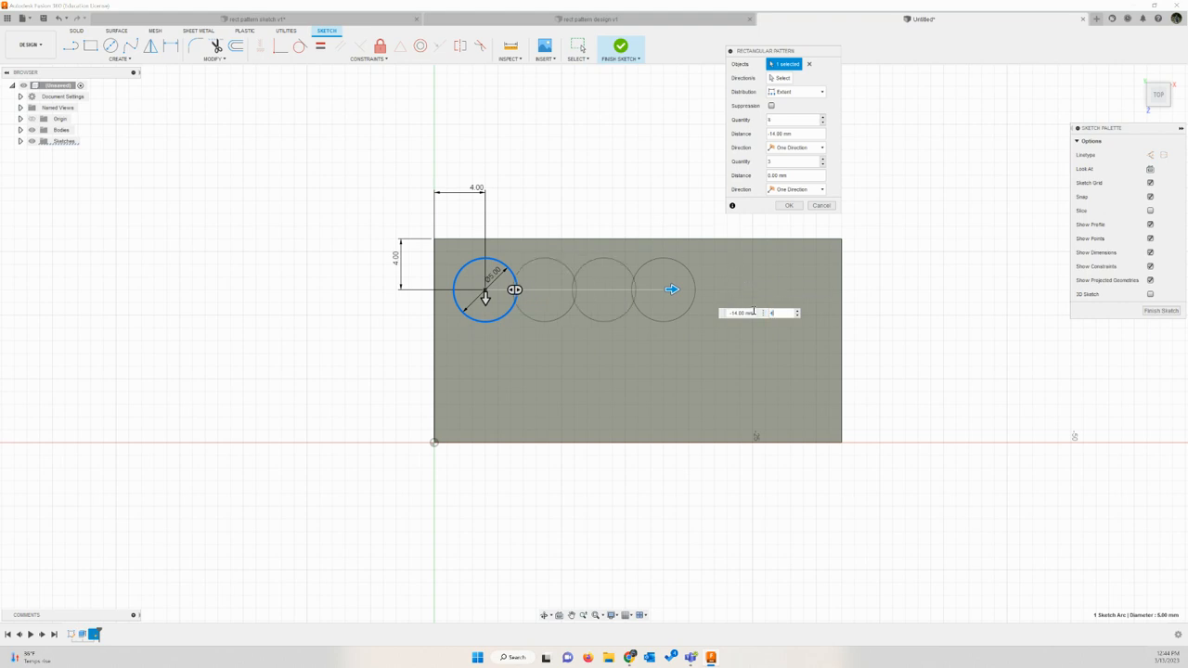
left_click_drag(750, 313, 727, 312)
type("-")
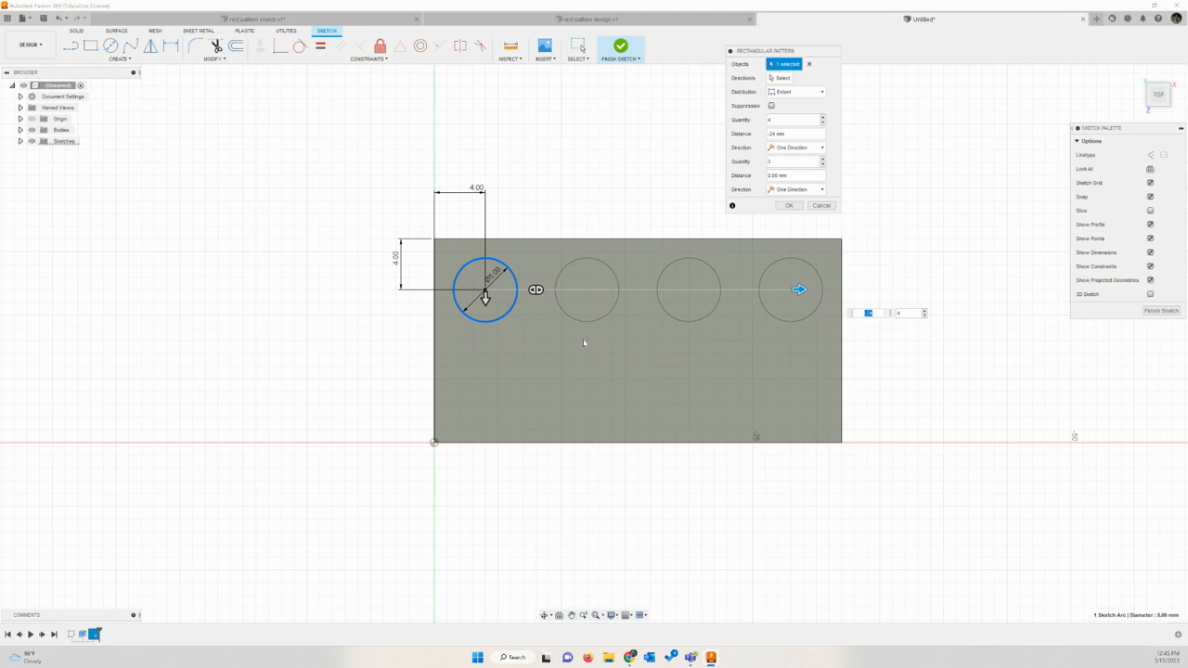
Step: Set the pattern's second direction to 2 instances over 8 mm across the block's width, and finish the sketch
left_click_drag(484, 295, 484, 374)
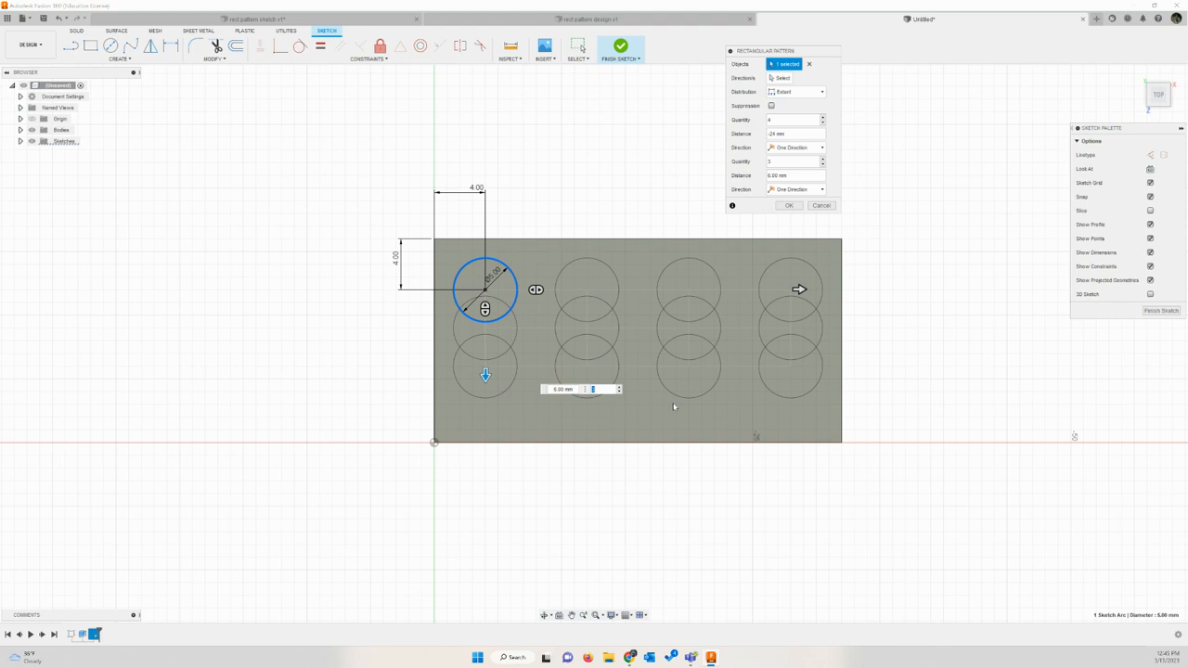
type("2")
type("8")
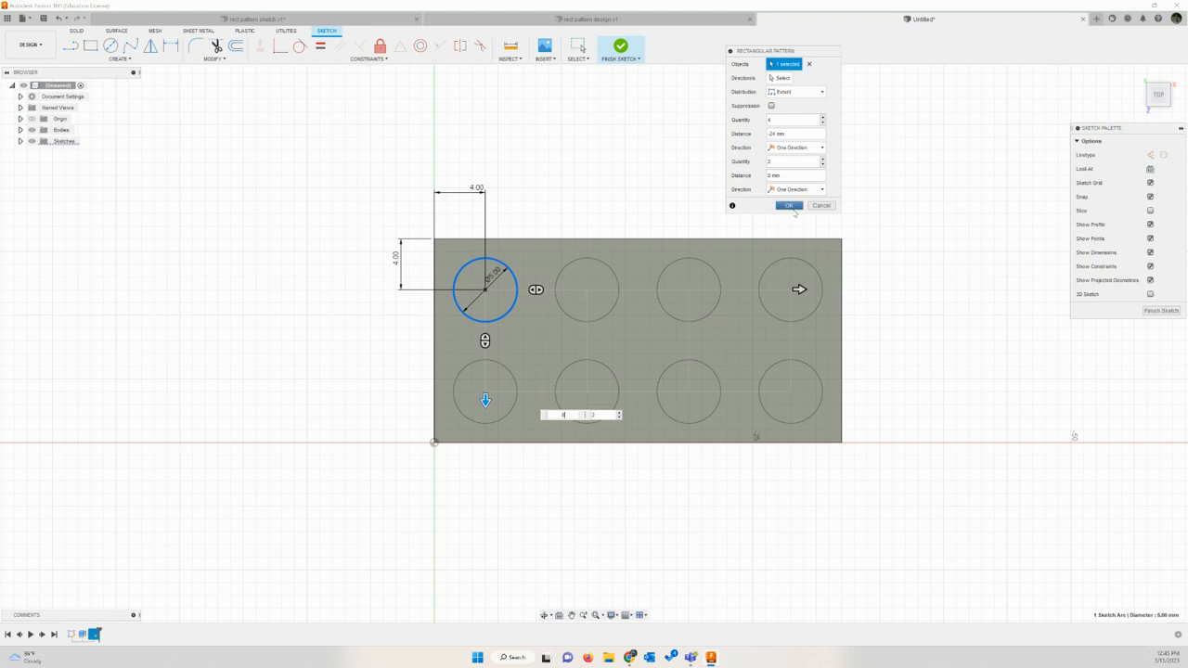
left_click(788, 206)
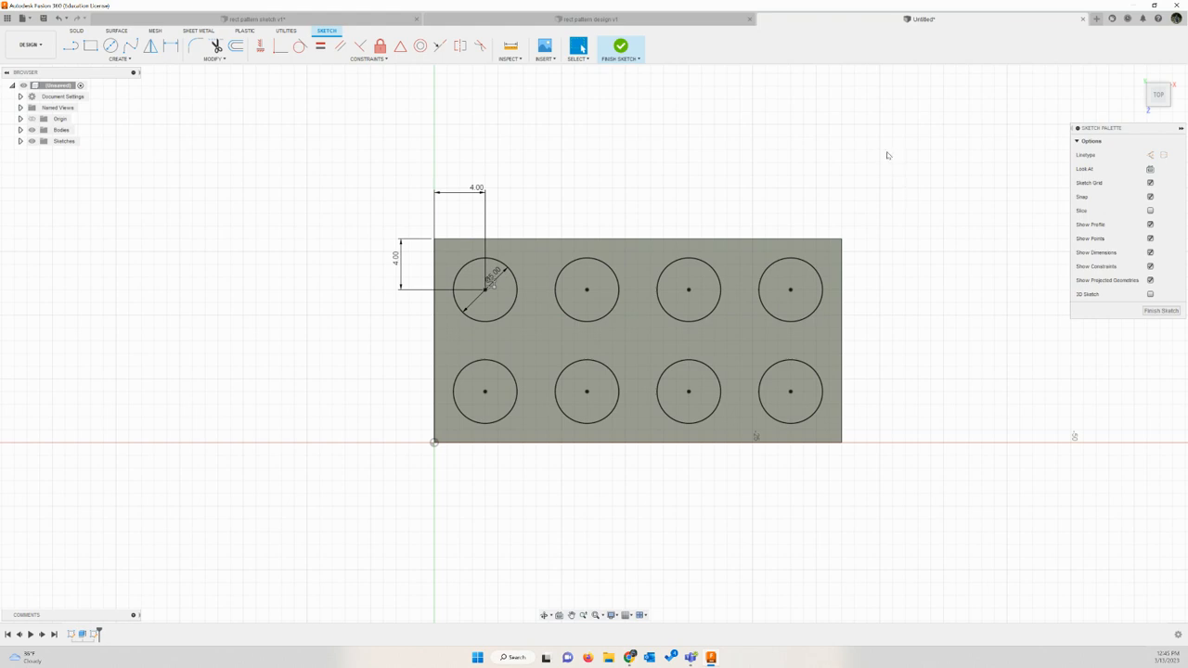
left_click(620, 48)
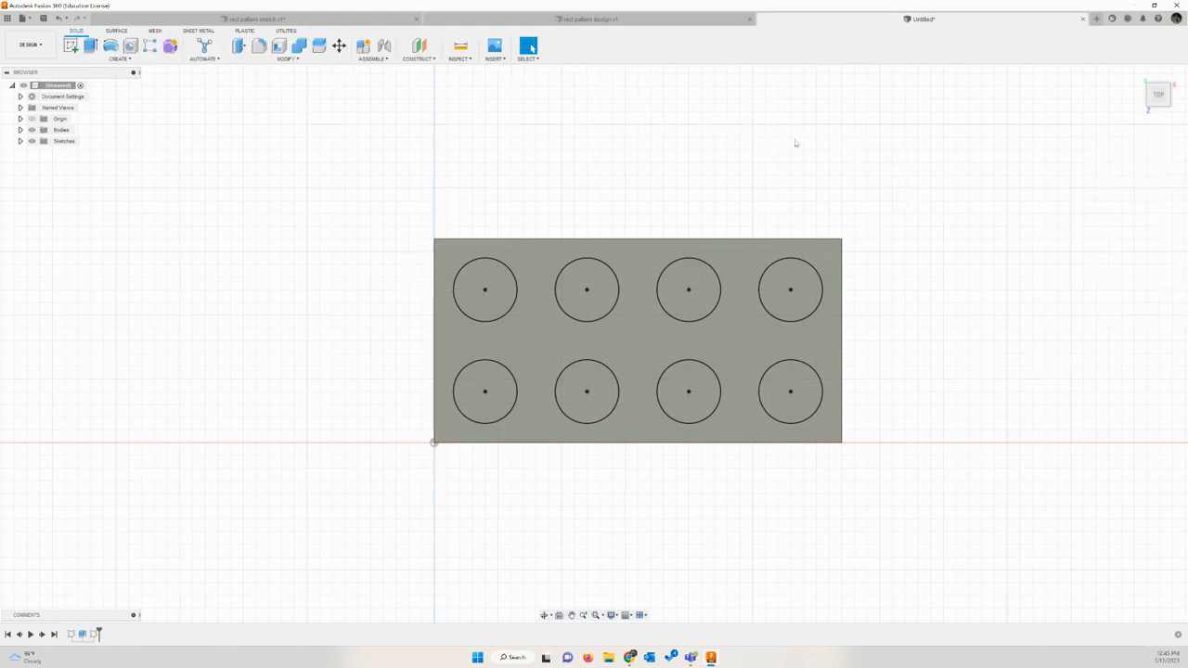
Step: Extrude all eight circle profiles upward by 1.7 mm, joined to the block
left_click(1136, 74)
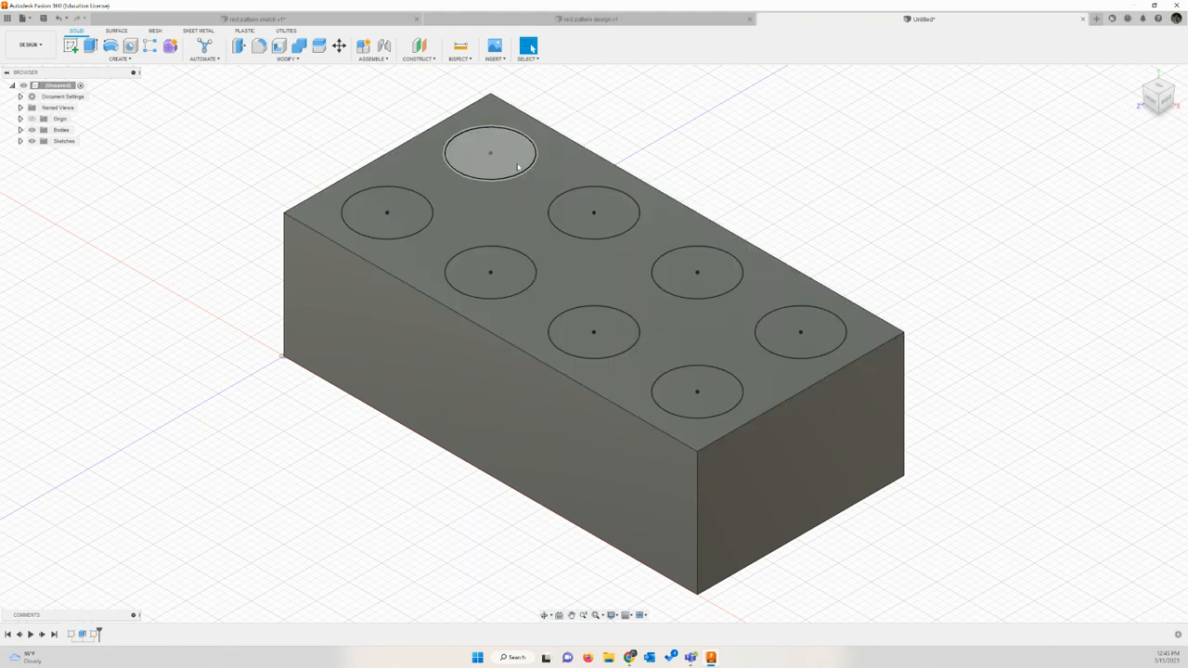
left_click(88, 45)
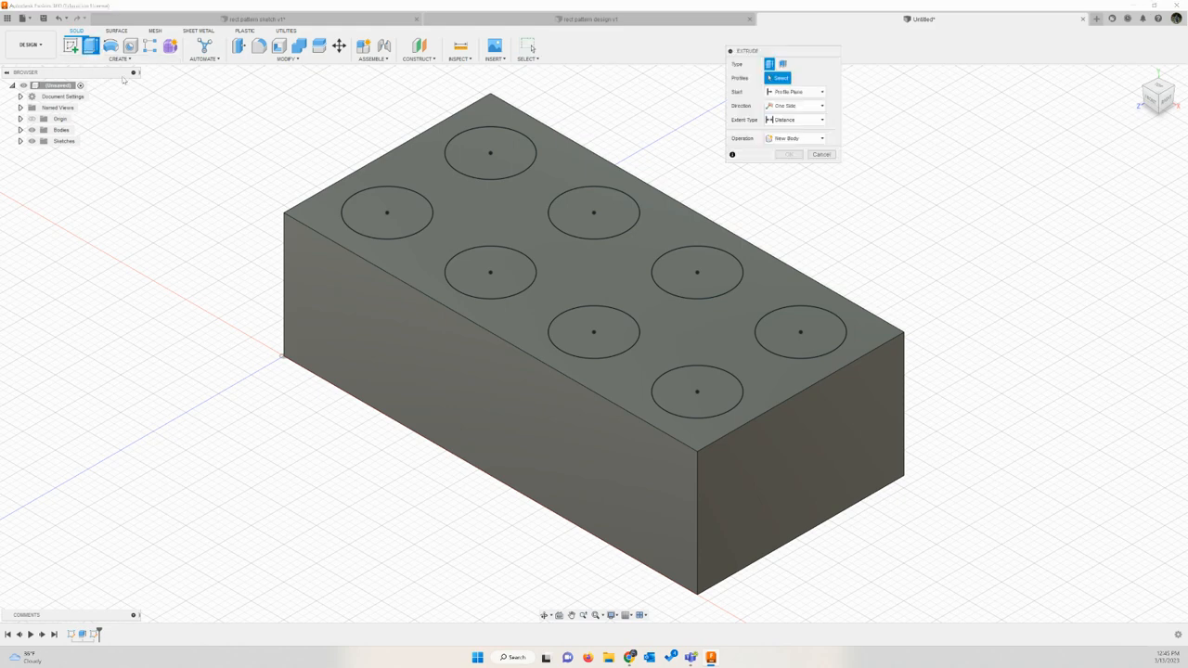
left_click(462, 151)
left_click(580, 209)
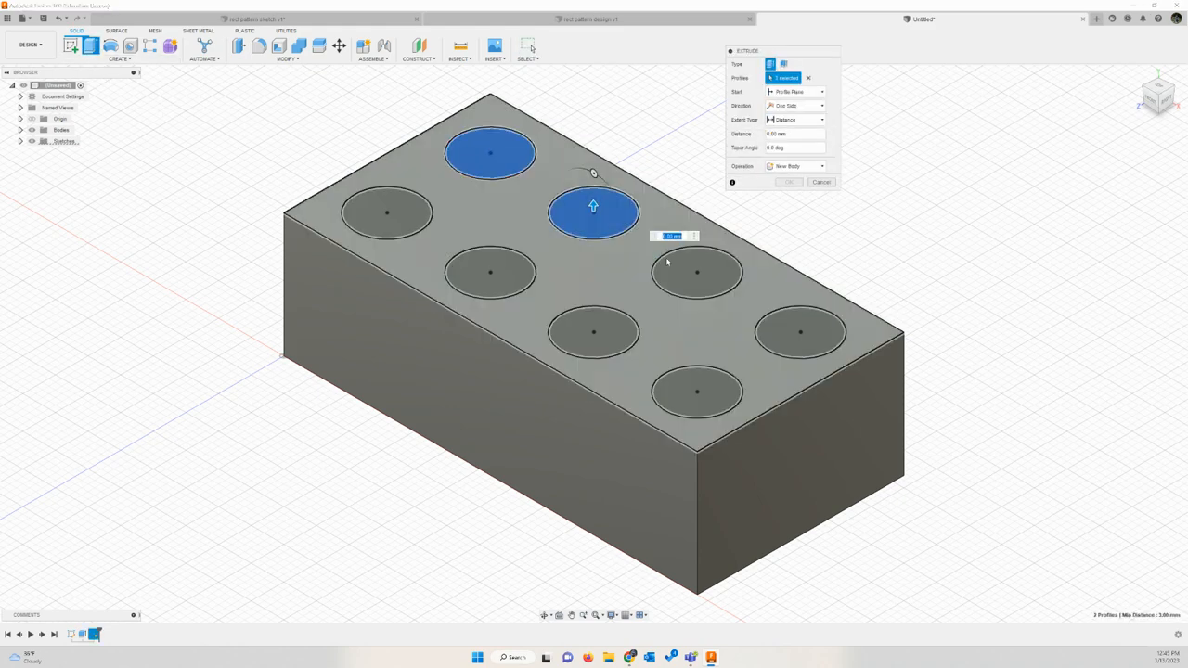
left_click(682, 269)
left_click(793, 331)
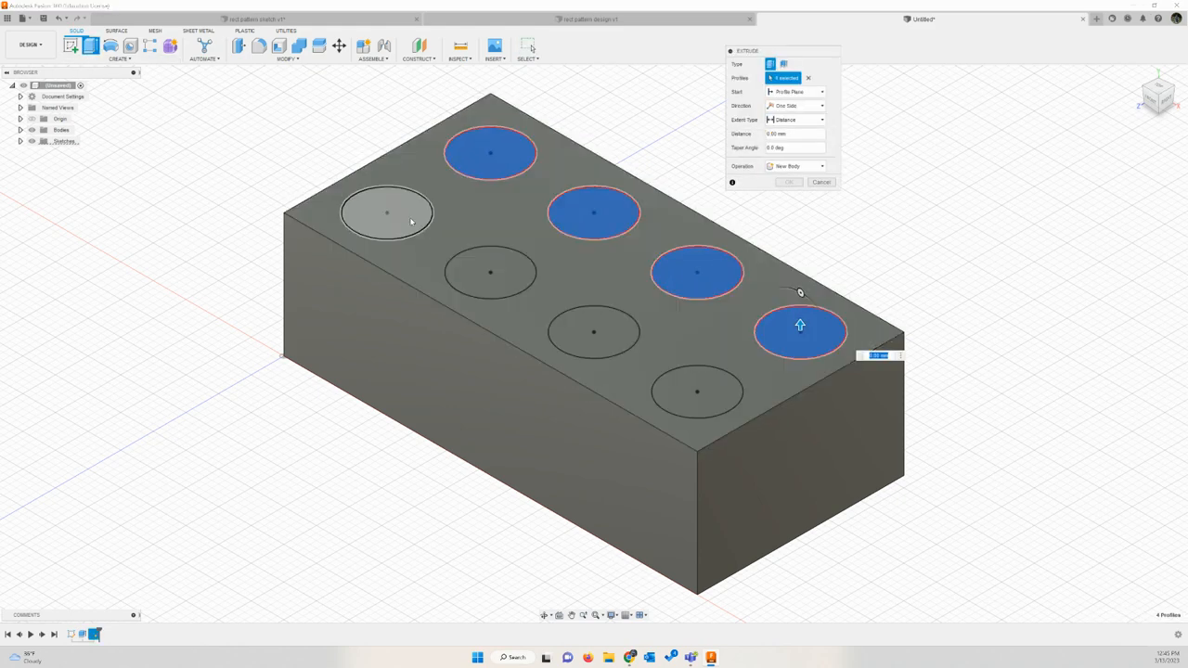
left_click(411, 220)
left_click(490, 269)
left_click(594, 334)
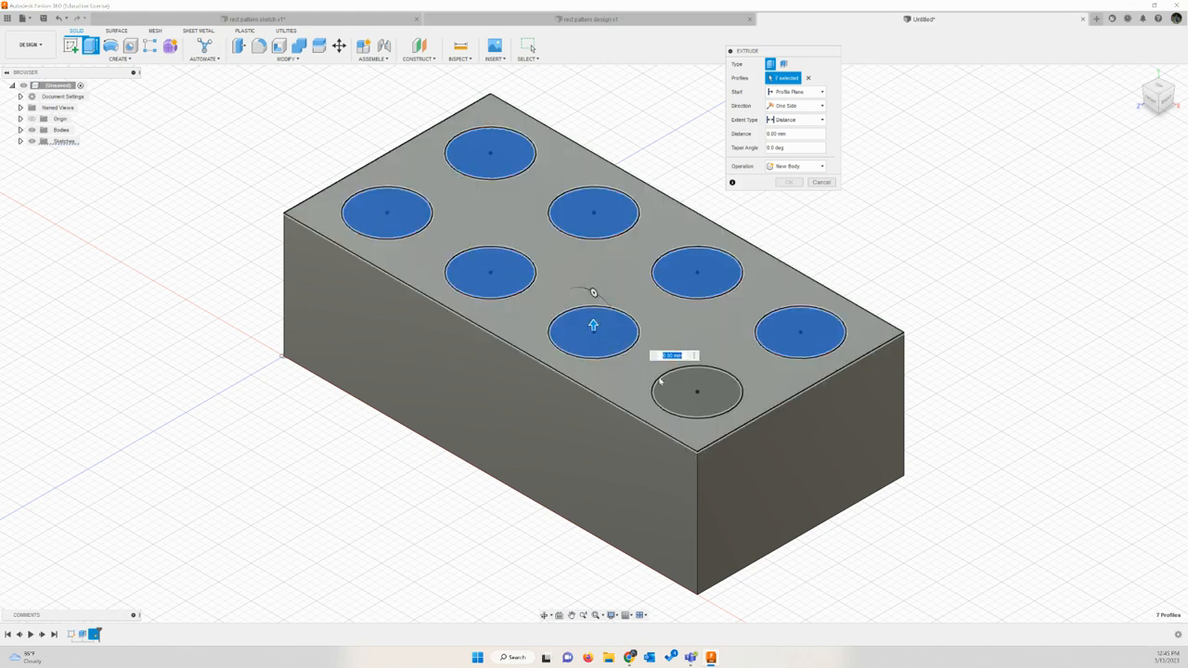
left_click(663, 382)
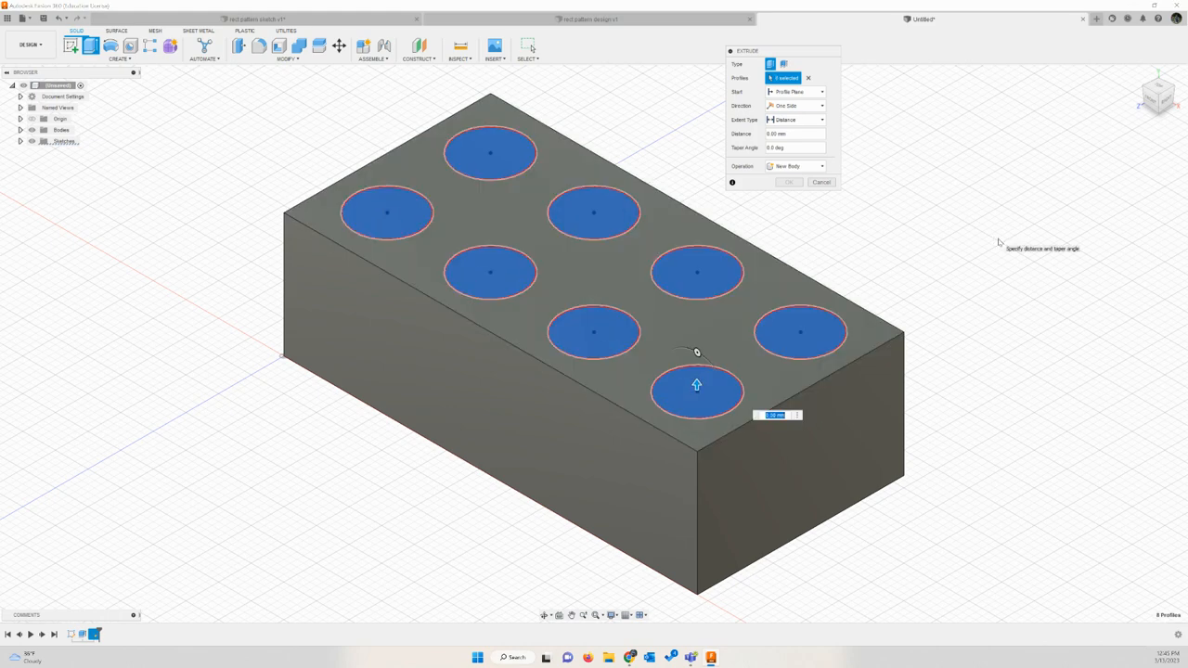
type("1")
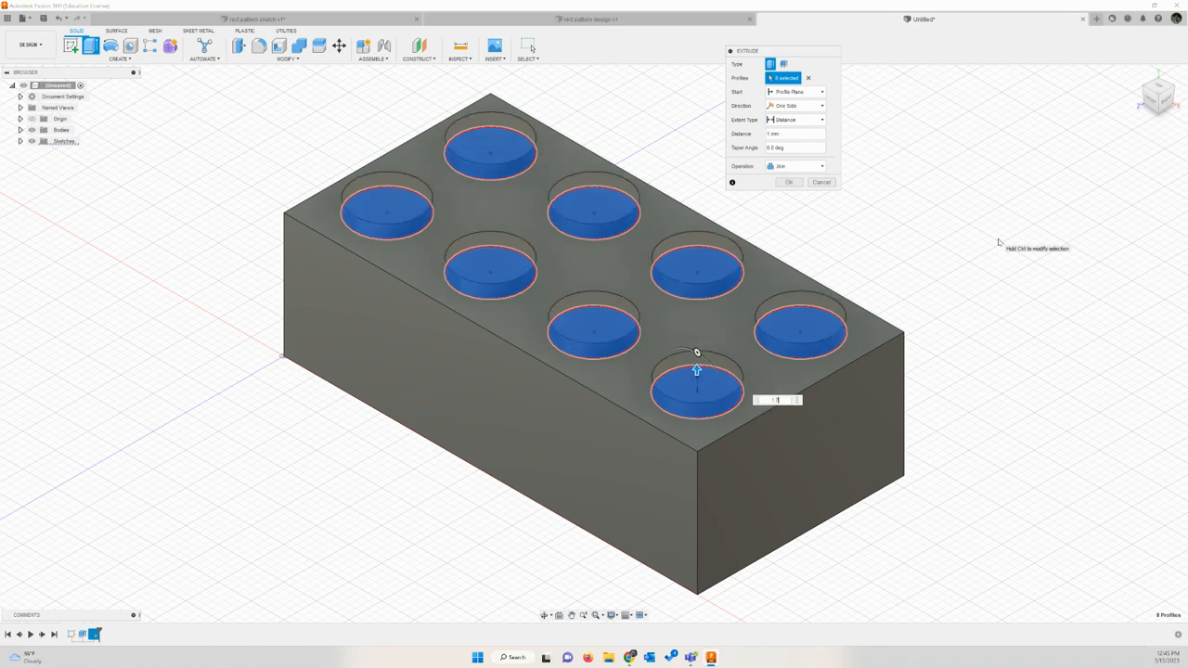
type(".7")
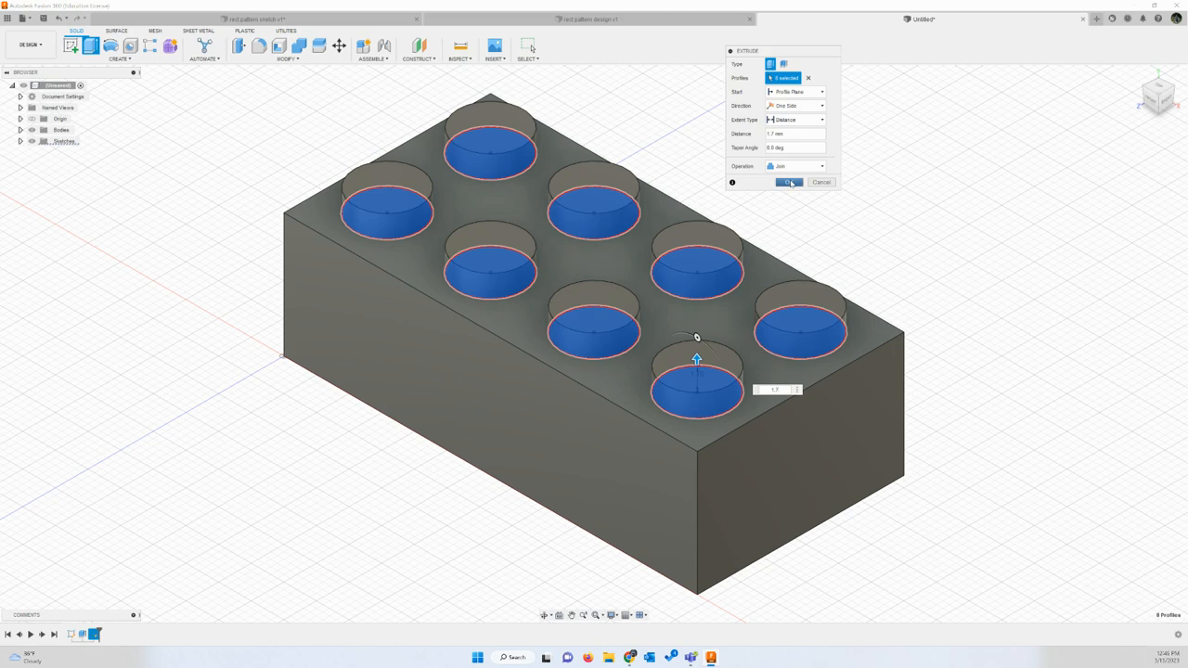
left_click(789, 182)
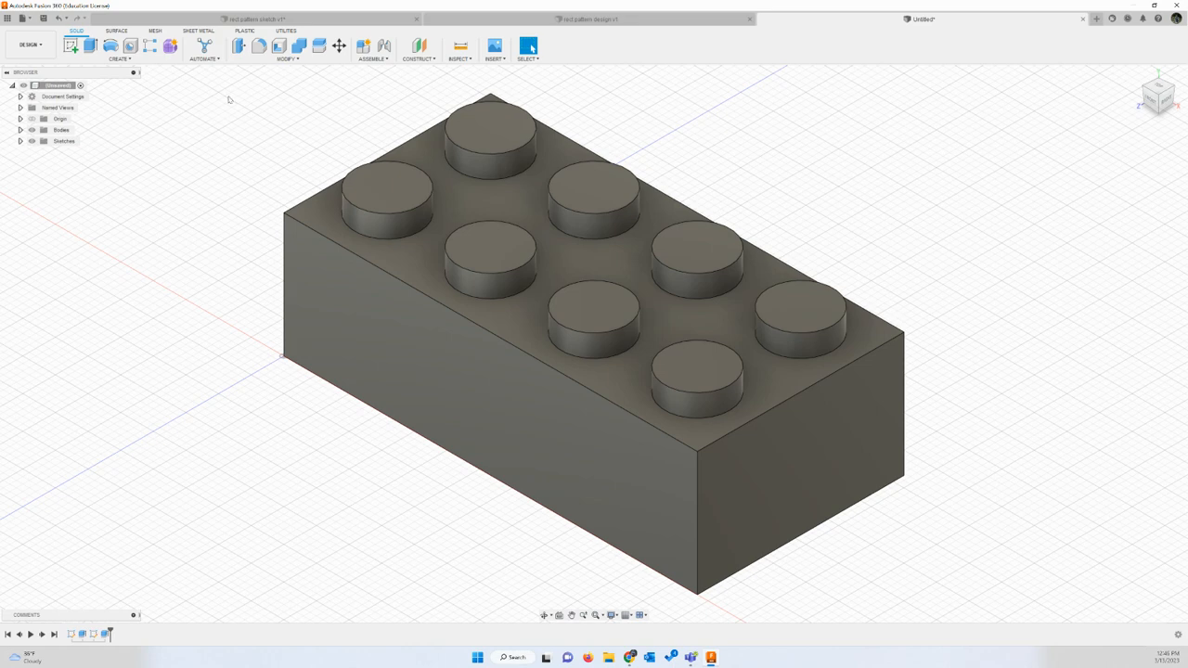
Step: Fillet the edges of the whole stud extrusion feature with a 0.1 mm constant radius
left_click(260, 47)
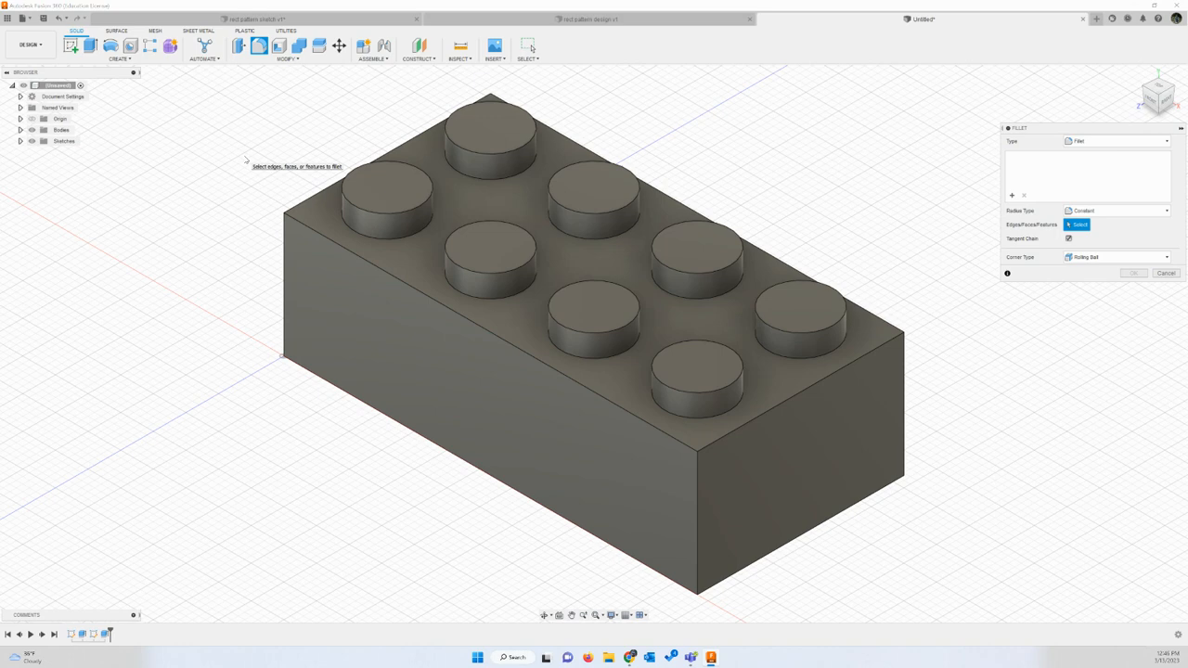
left_click_drag(1059, 128, 1010, 98)
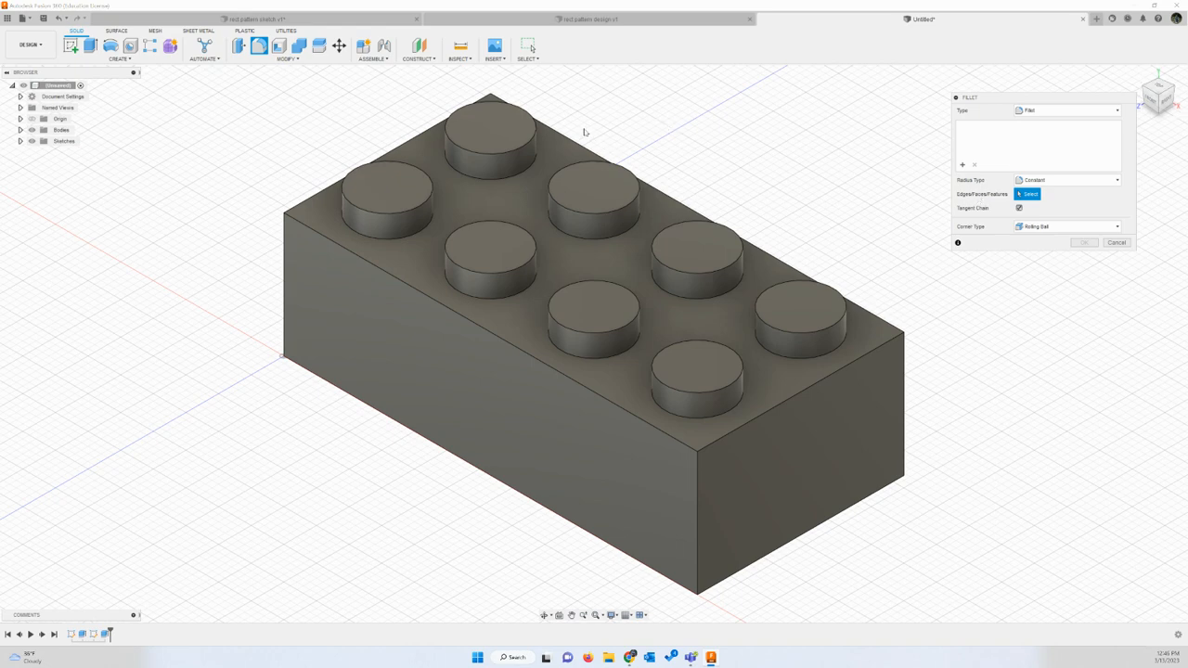
left_click(534, 137)
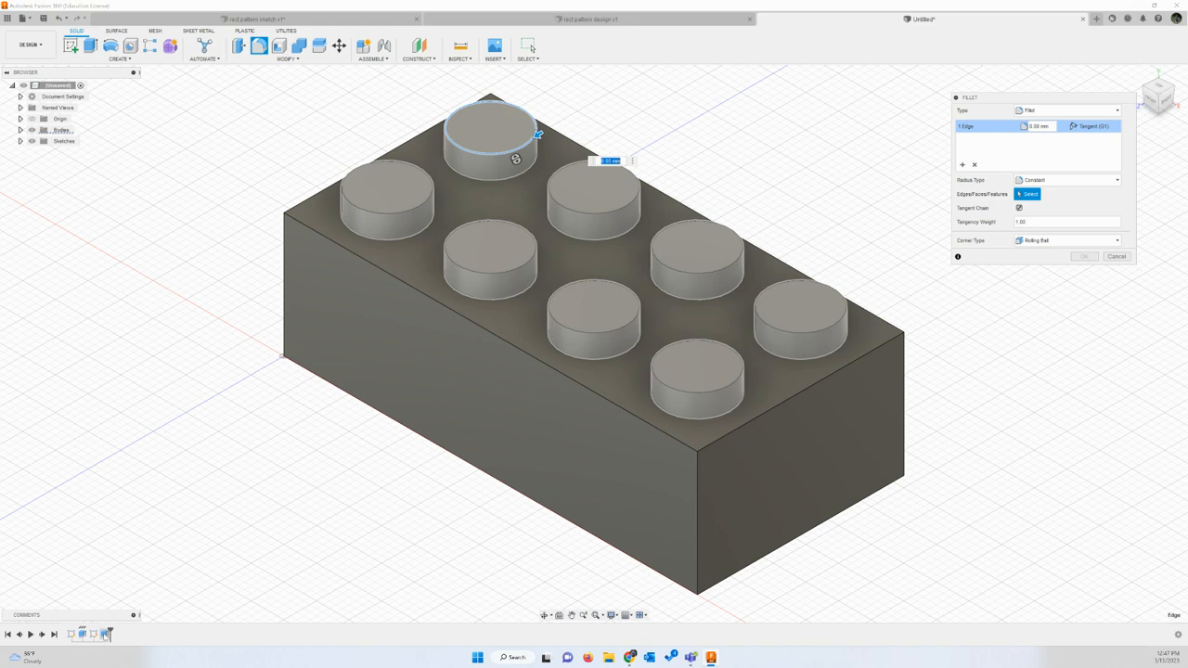
left_click(108, 634)
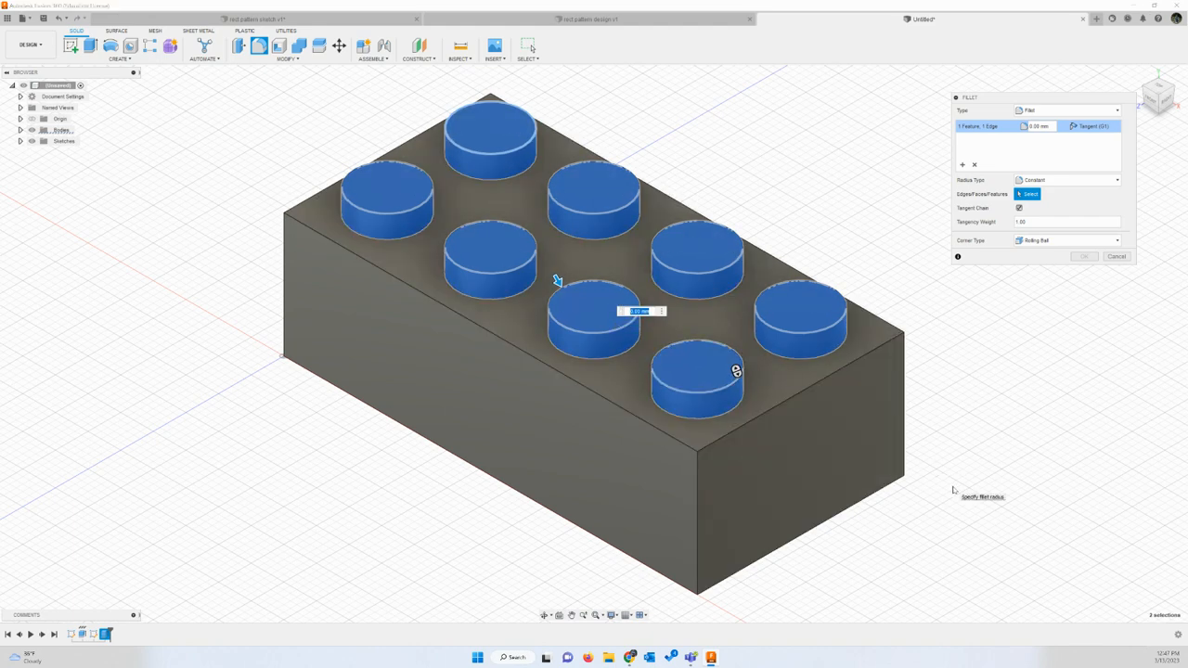
key("BackSpace")
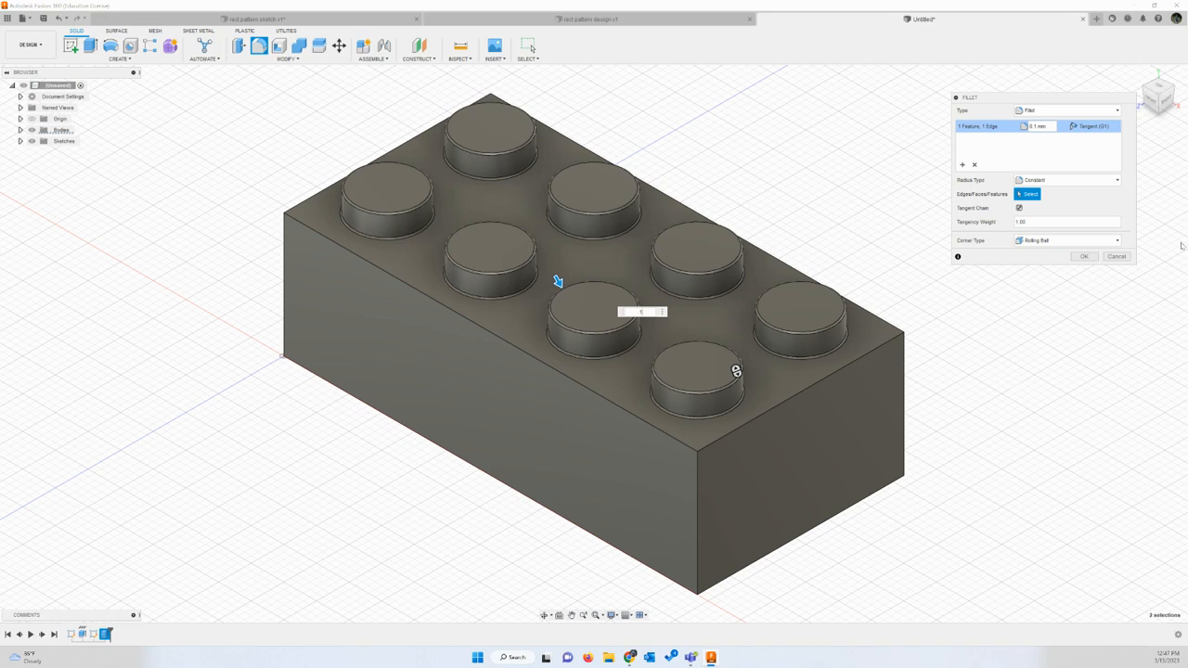
left_click(1109, 256)
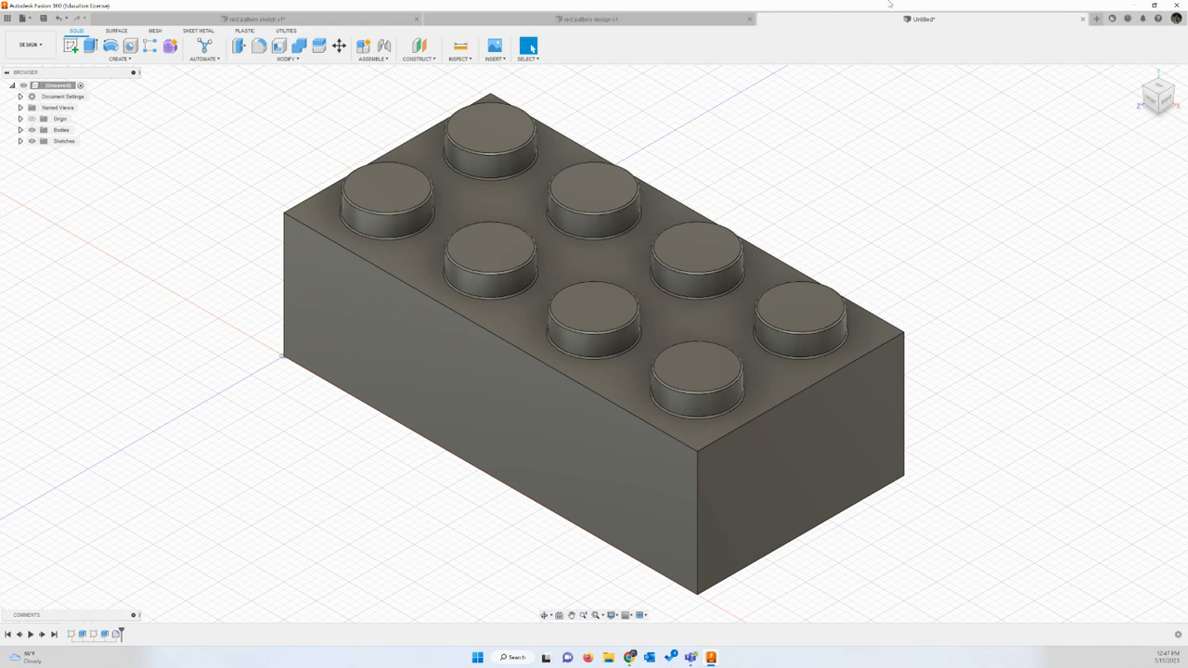
Step: Create a new design and start a sketch on the horizontal origin plane, with the top view turned upright
left_click(1096, 19)
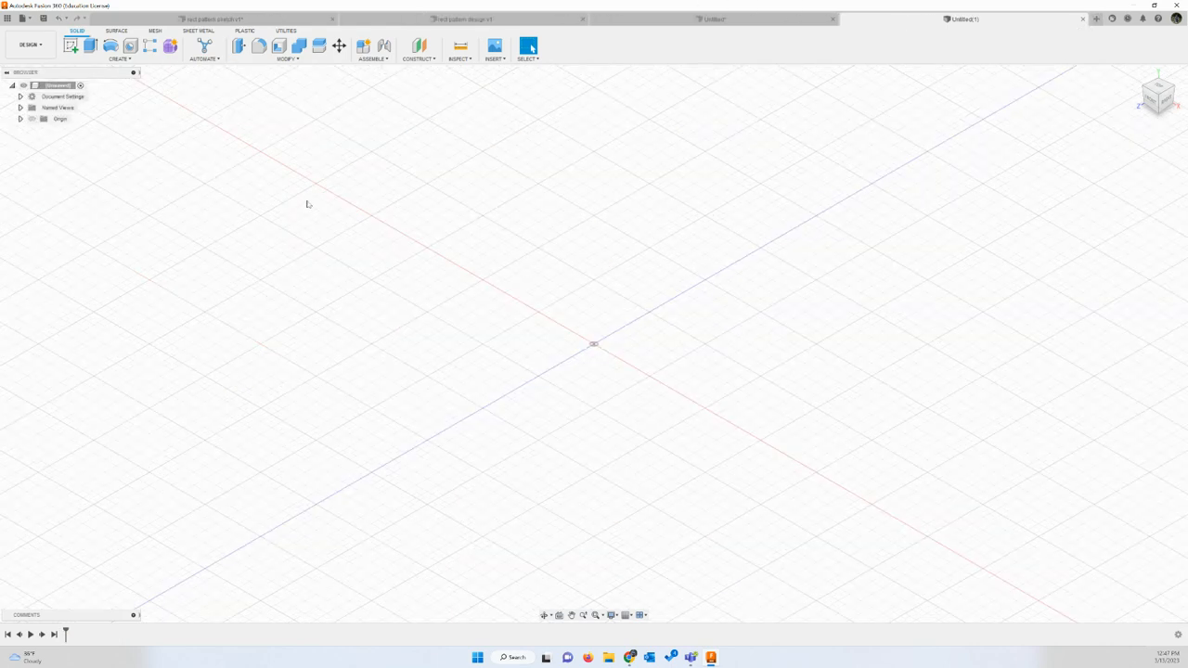
left_click(72, 46)
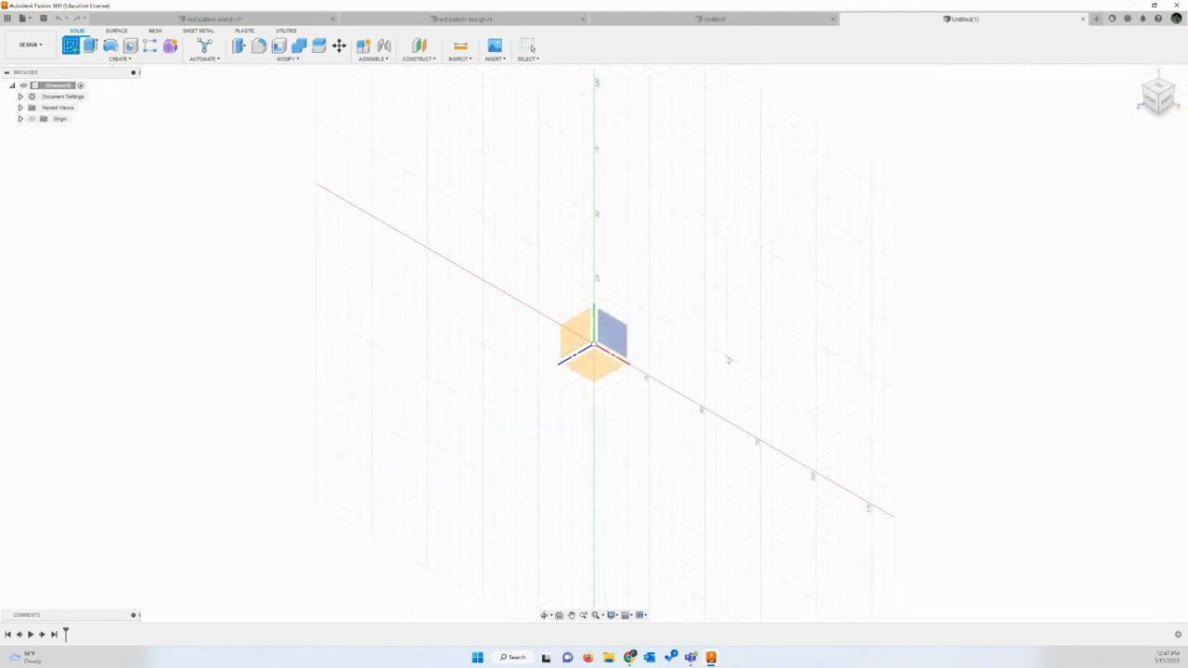
left_click(586, 372)
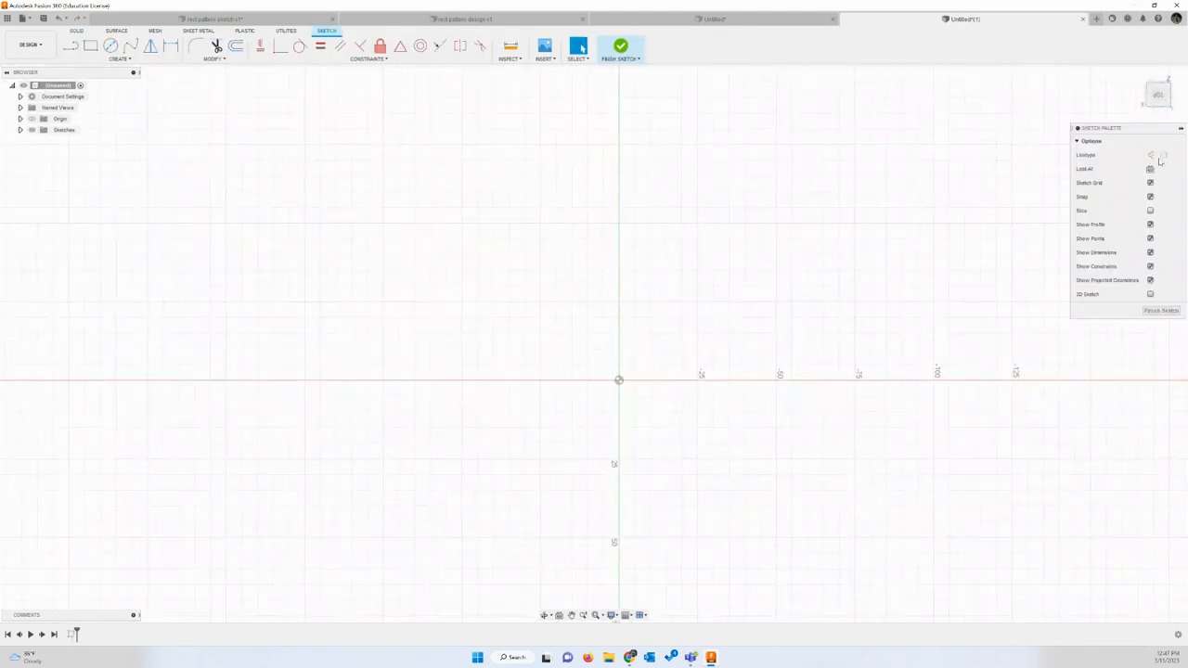
left_click(1171, 73)
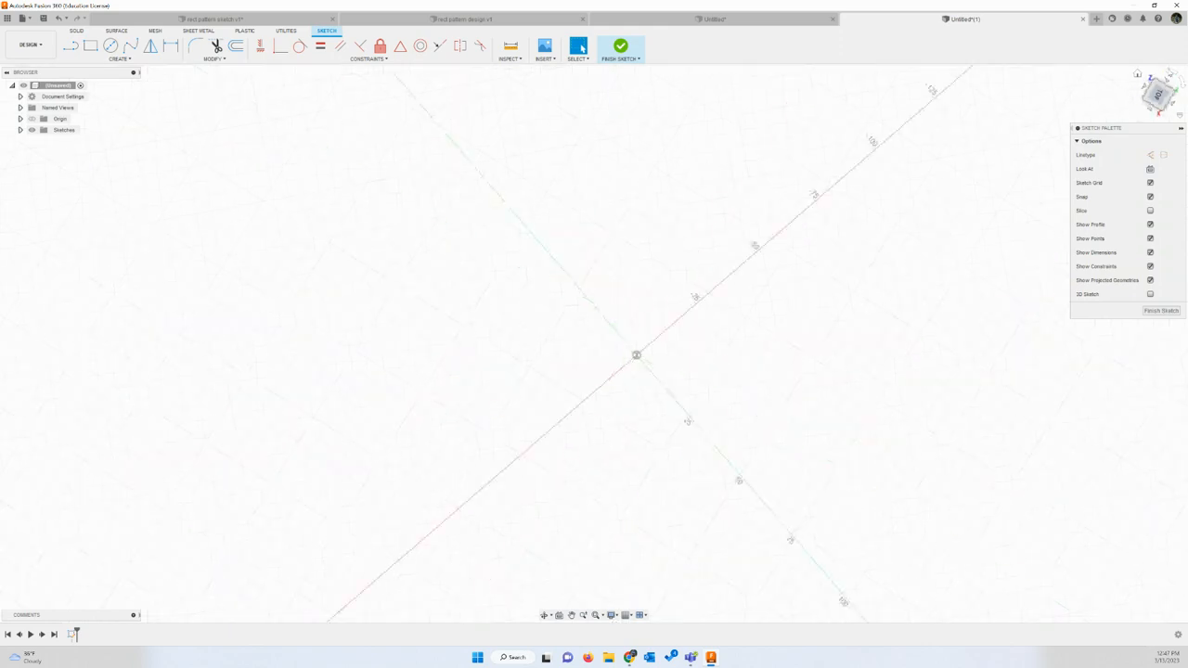
left_click(1170, 72)
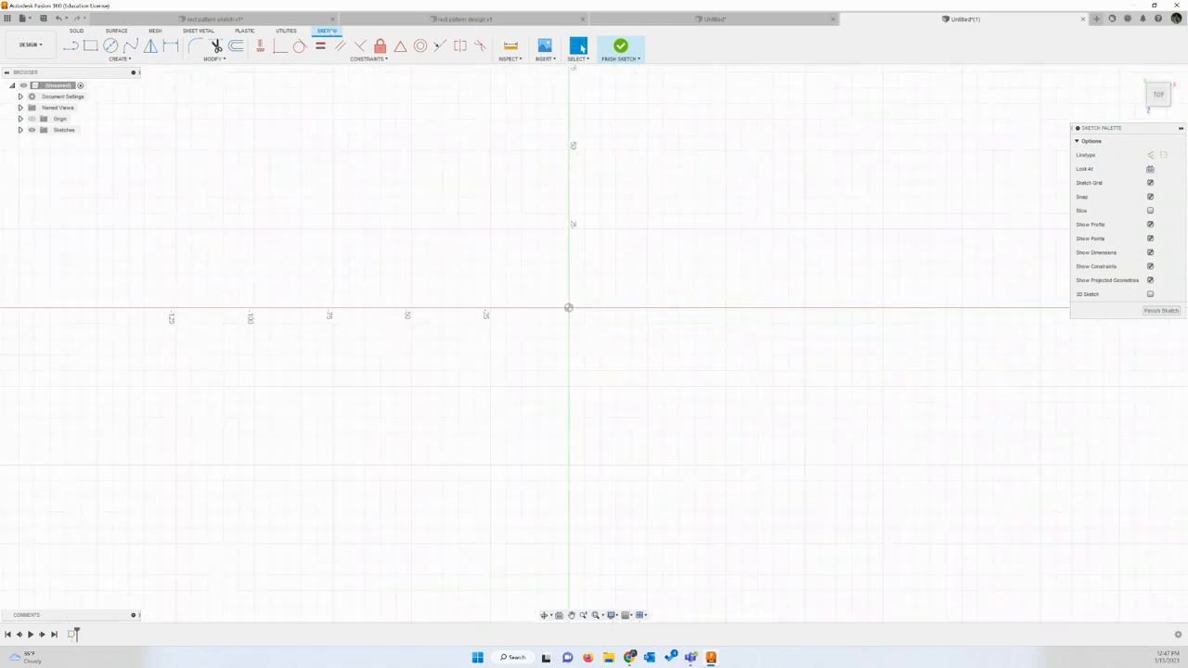
Step: Sketch a 32 by 16 mm rectangle with its first corner at the origin, and finish the sketch
left_click(90, 46)
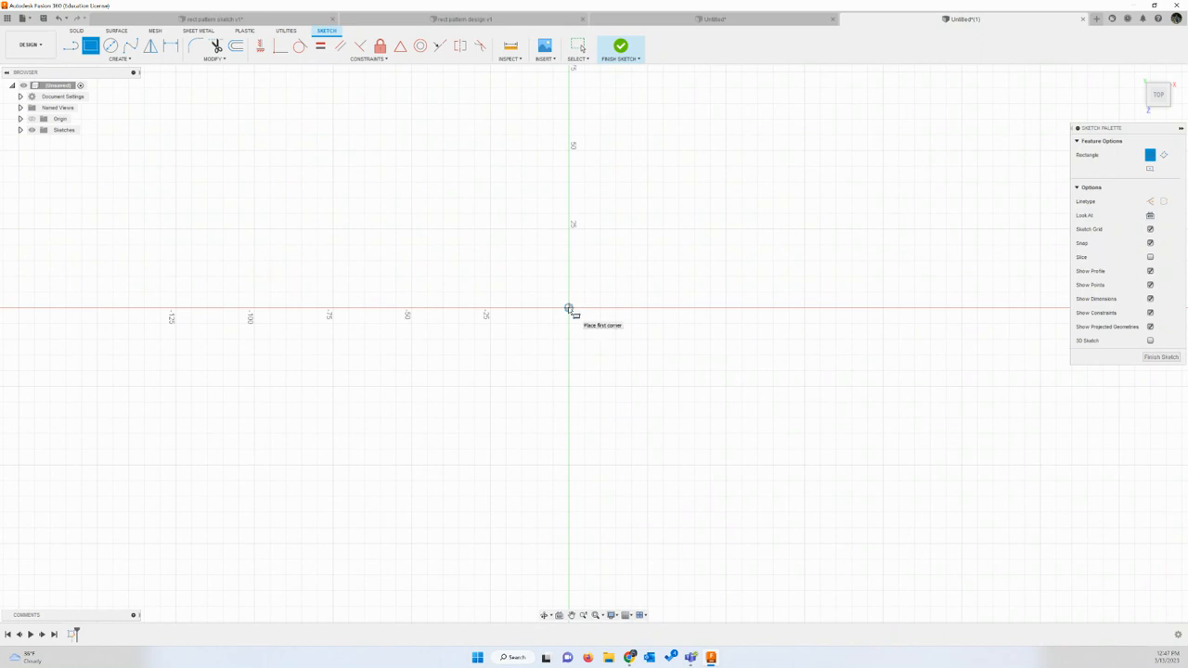
left_click(569, 308)
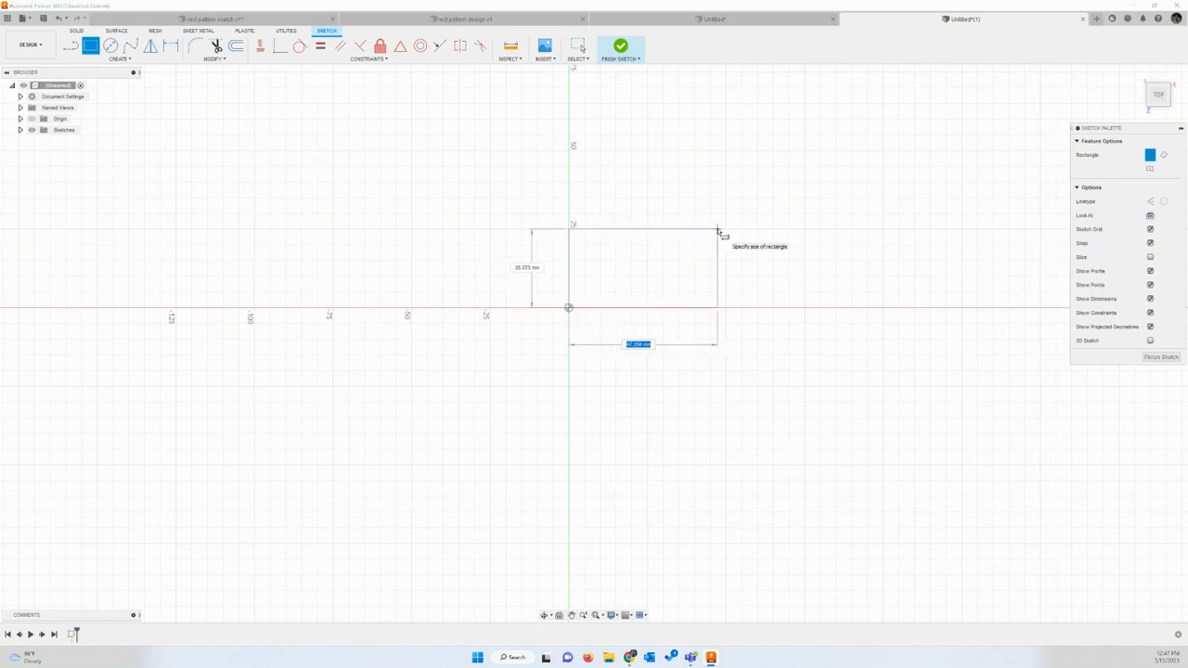
type("30")
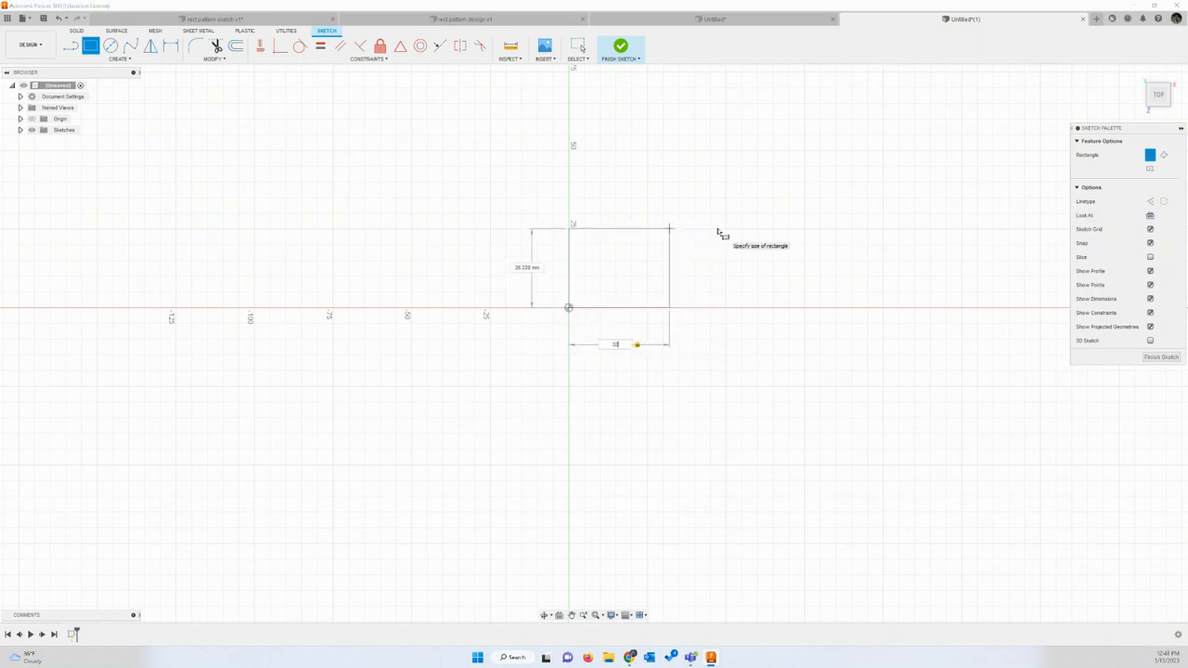
key("Tab")
type("1")
key("Tab")
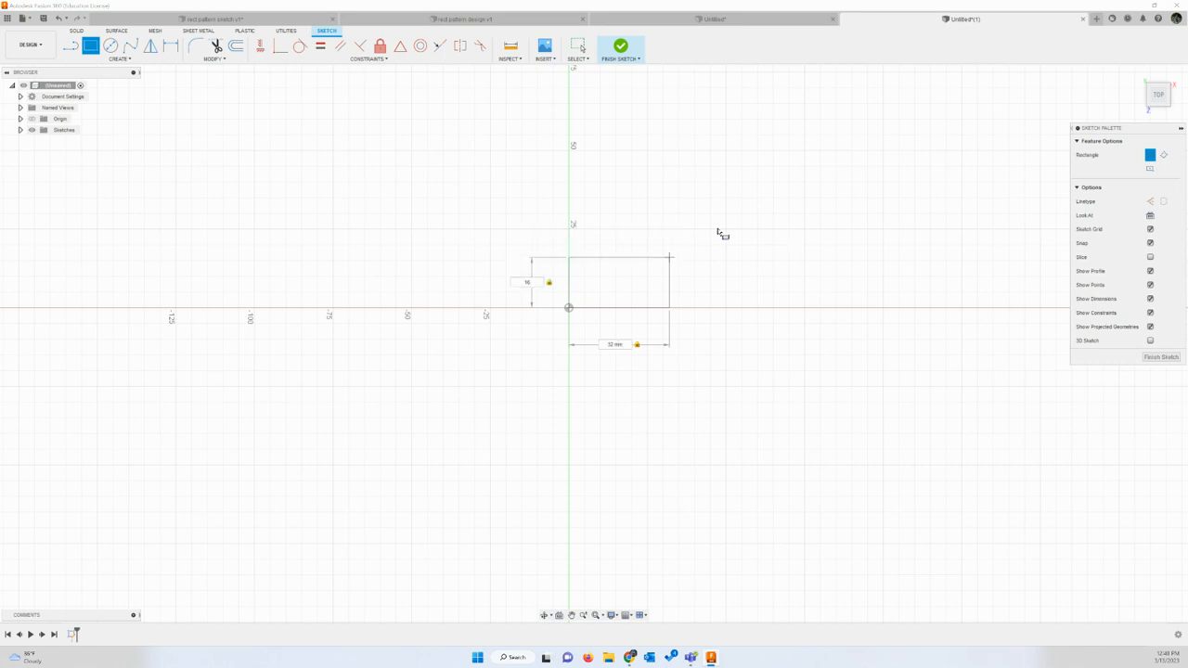
key("Return")
scroll(582, 294, "up", 1)
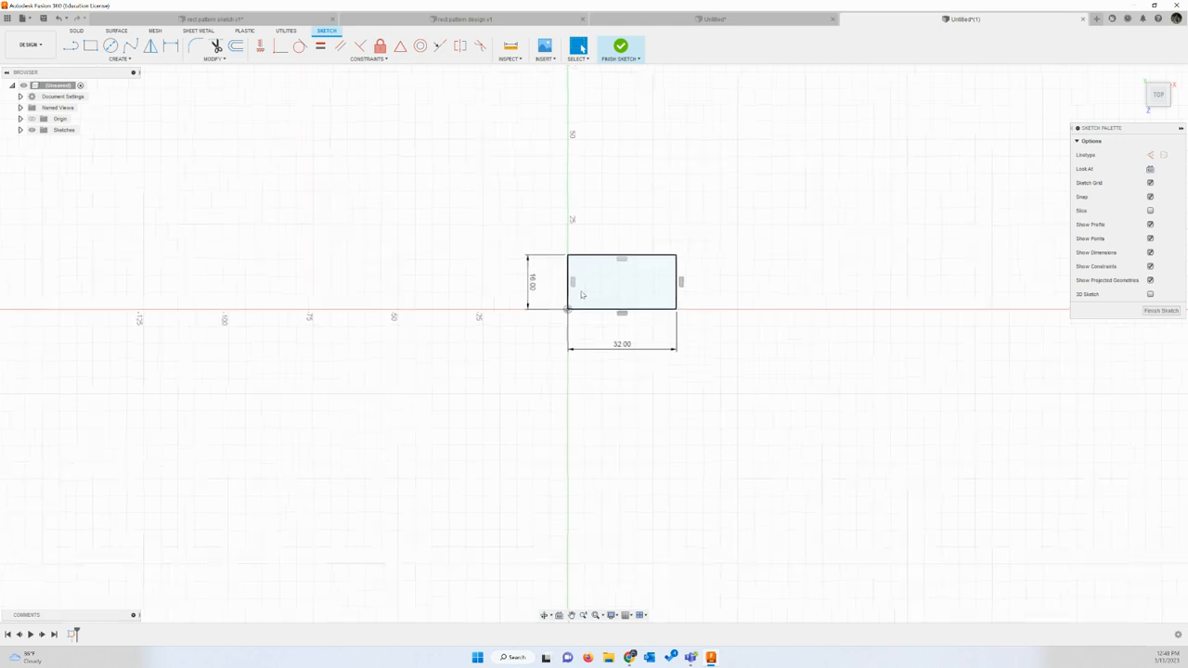
scroll(582, 294, "up", 2)
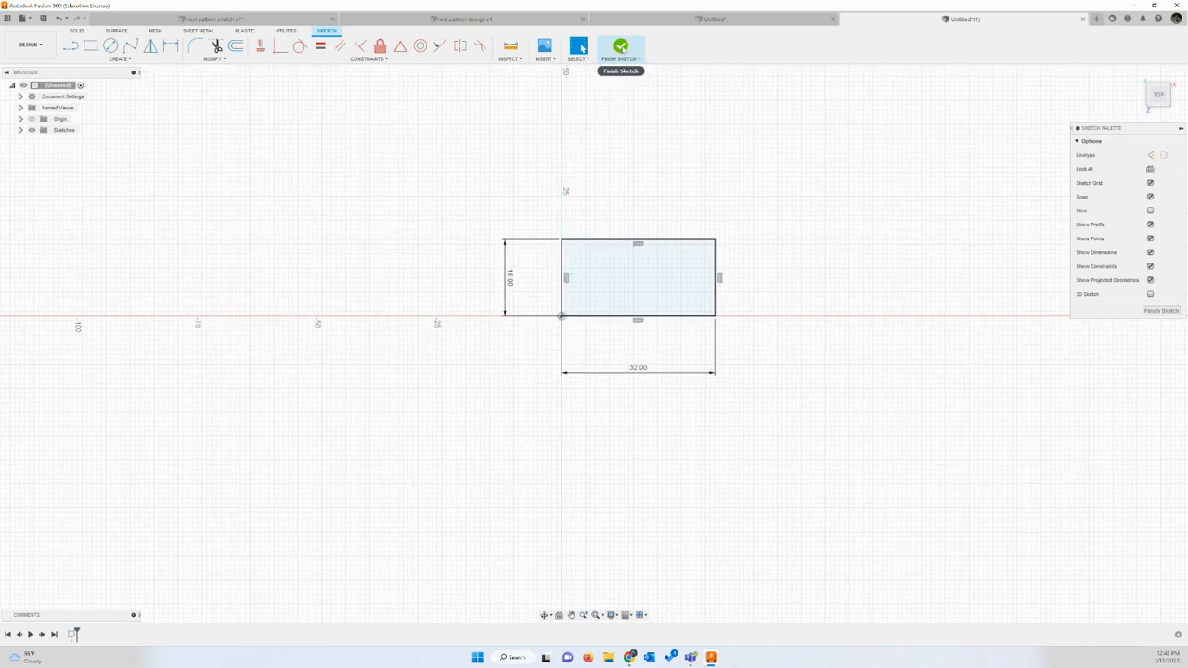
left_click(621, 48)
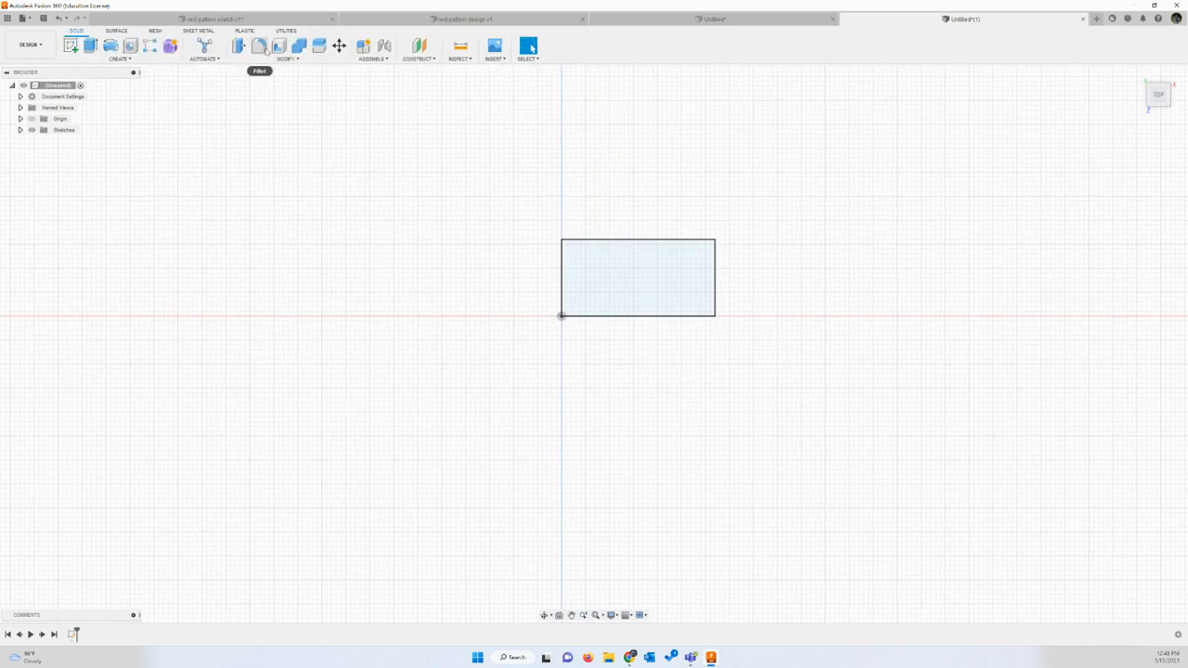
Step: Extrude the rectangle profile upward by 9.6 mm as a new body
key("e")
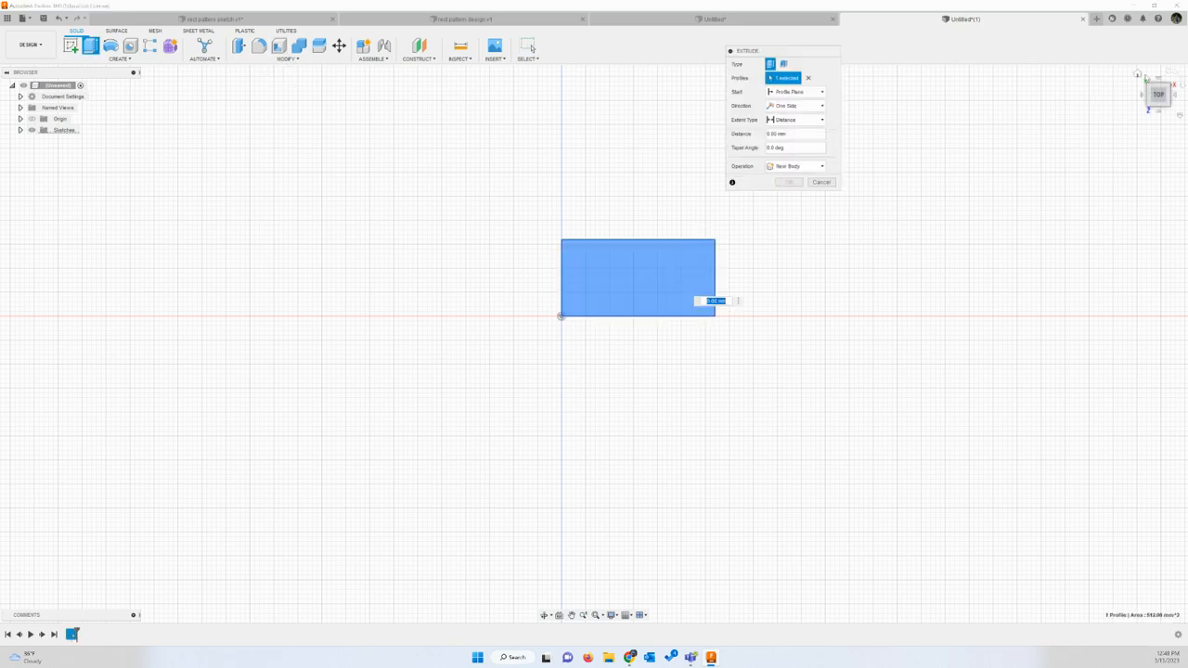
left_click(1138, 74)
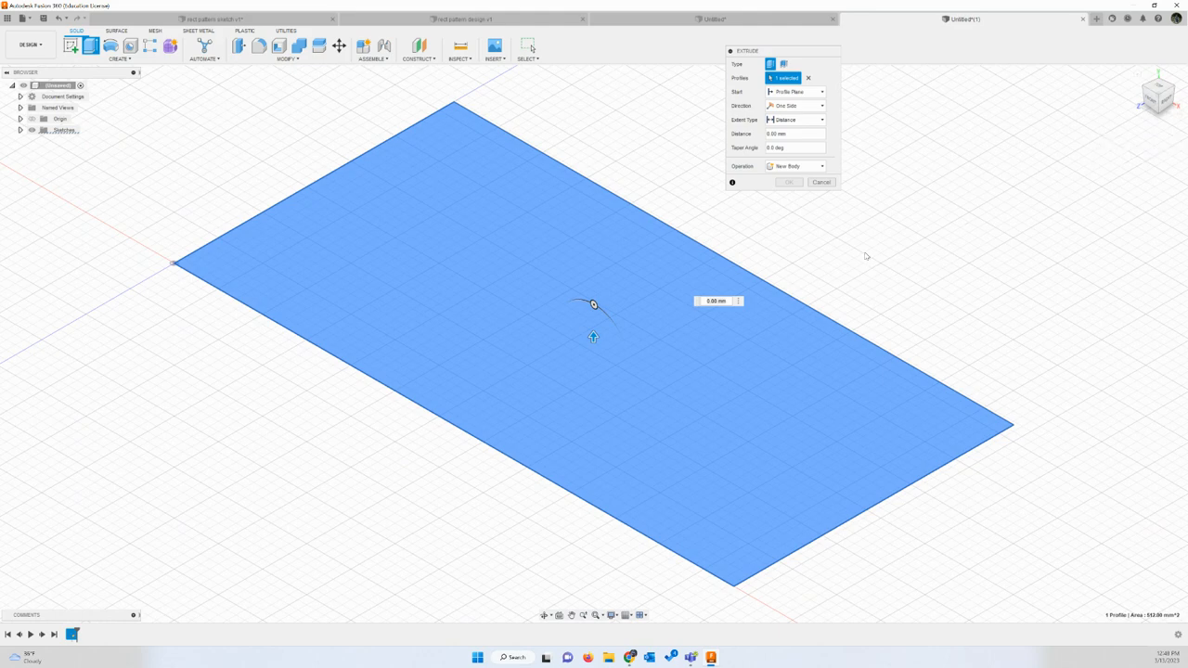
left_click(730, 298)
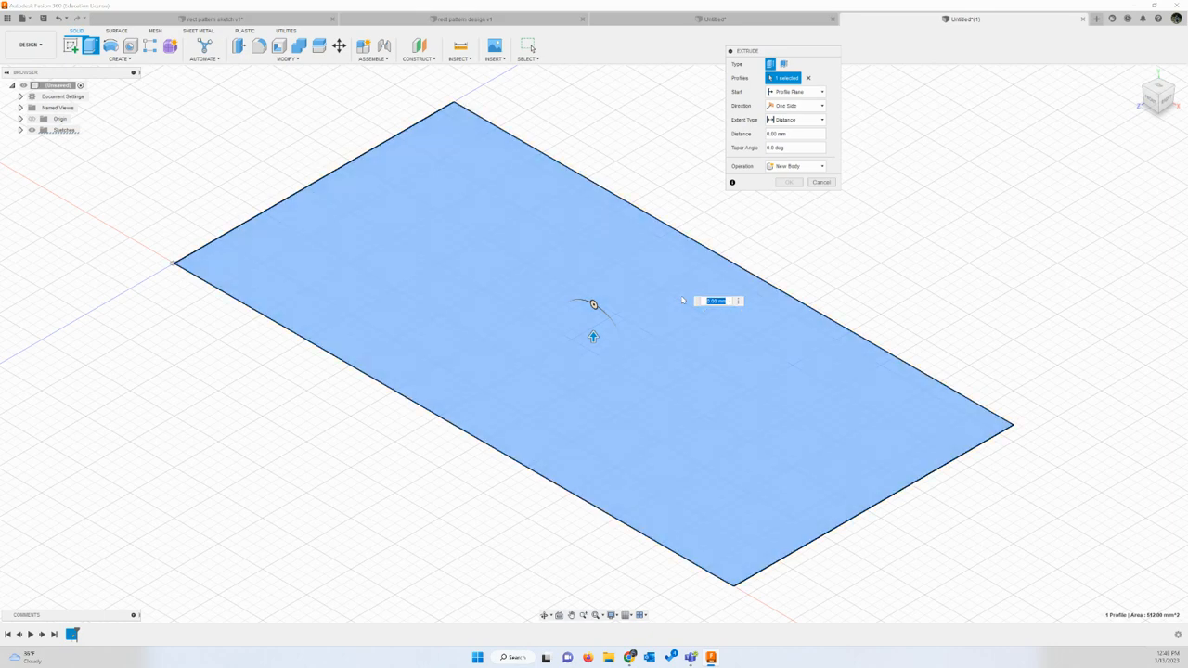
type("8.6")
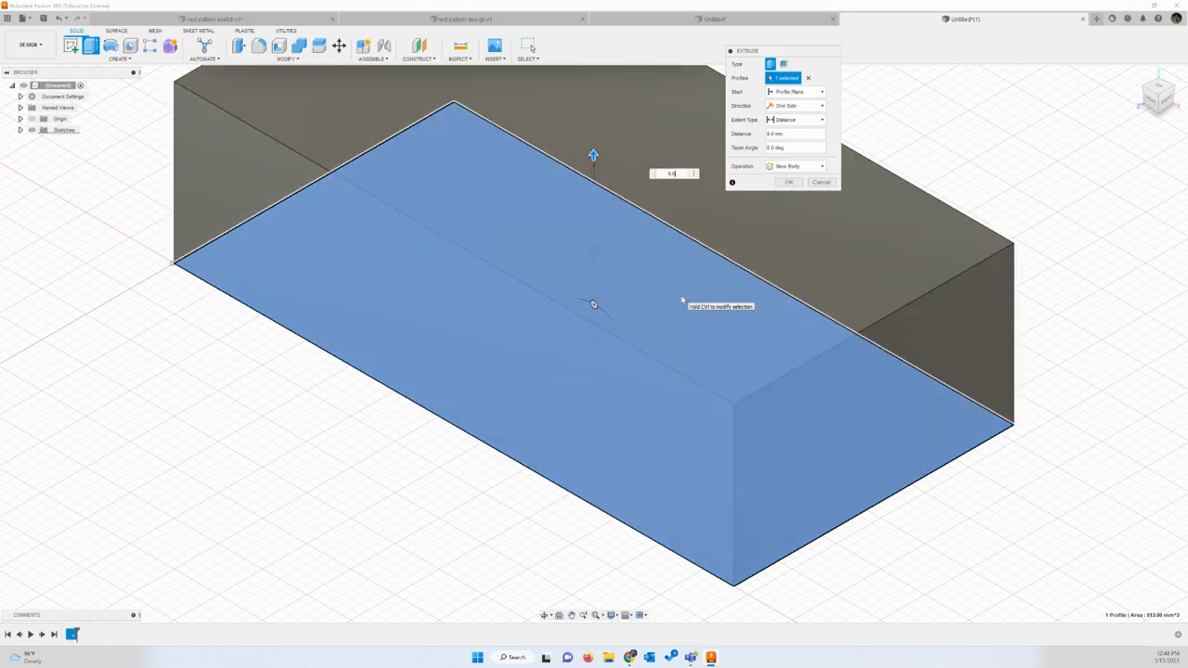
left_click(788, 182)
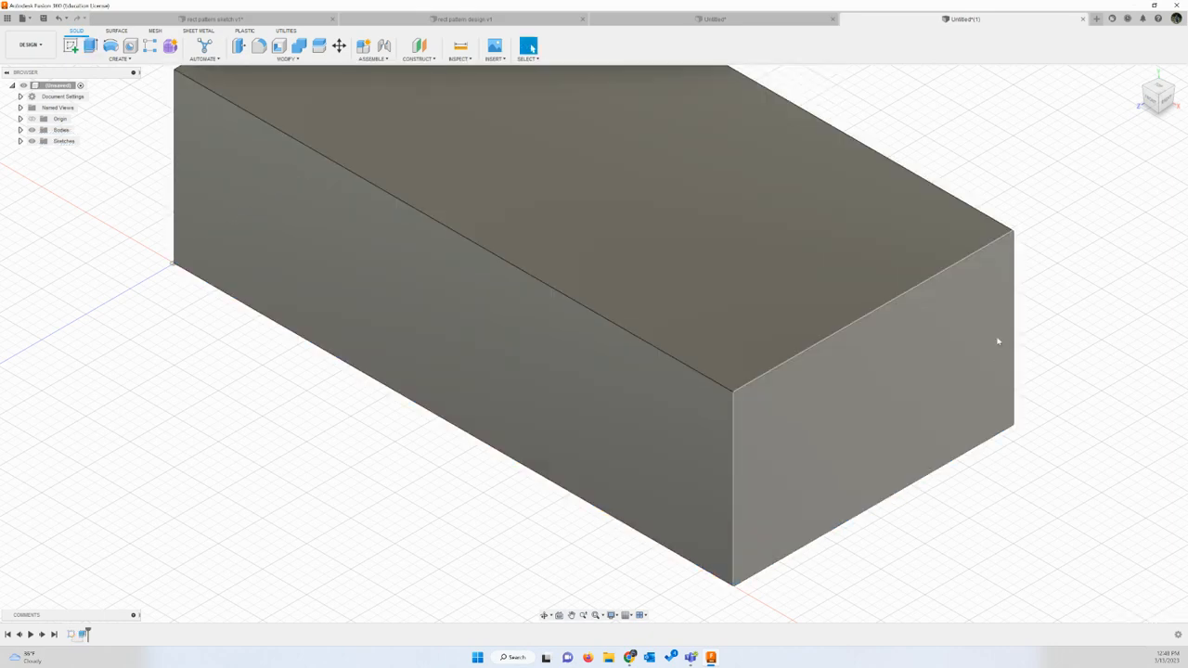
scroll(1039, 362, "down", 4)
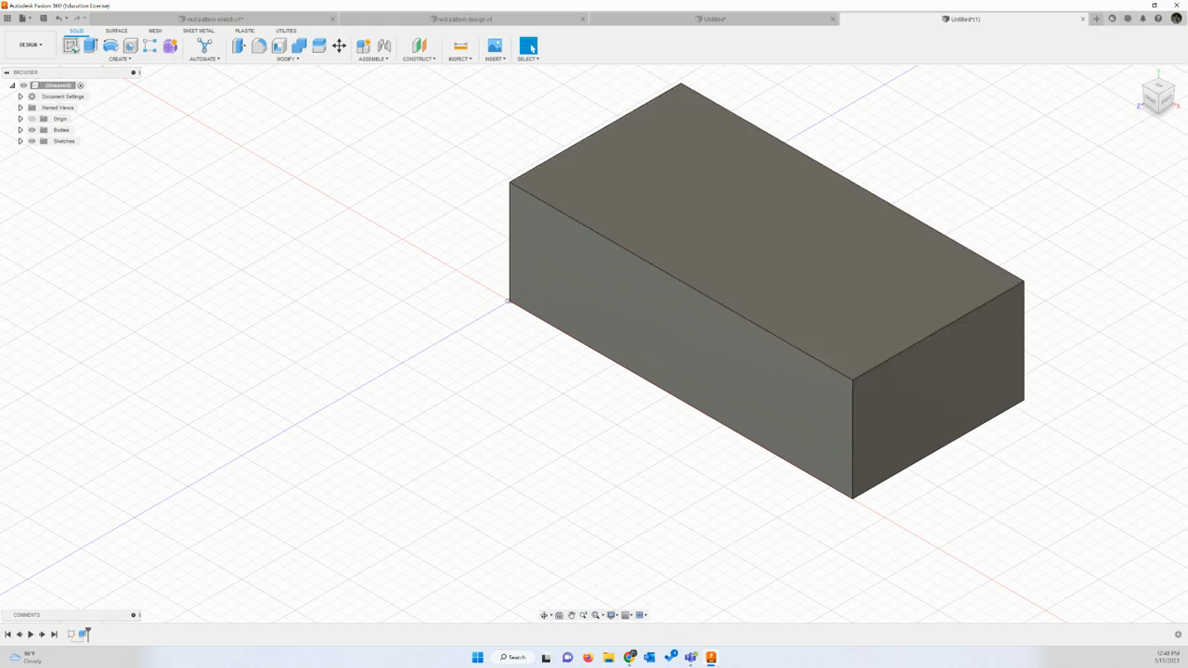
Step: Start a sketch on the block's top face with the view turned upright, and draw a 5 mm diameter circle near the upper-left corner
left_click(70, 45)
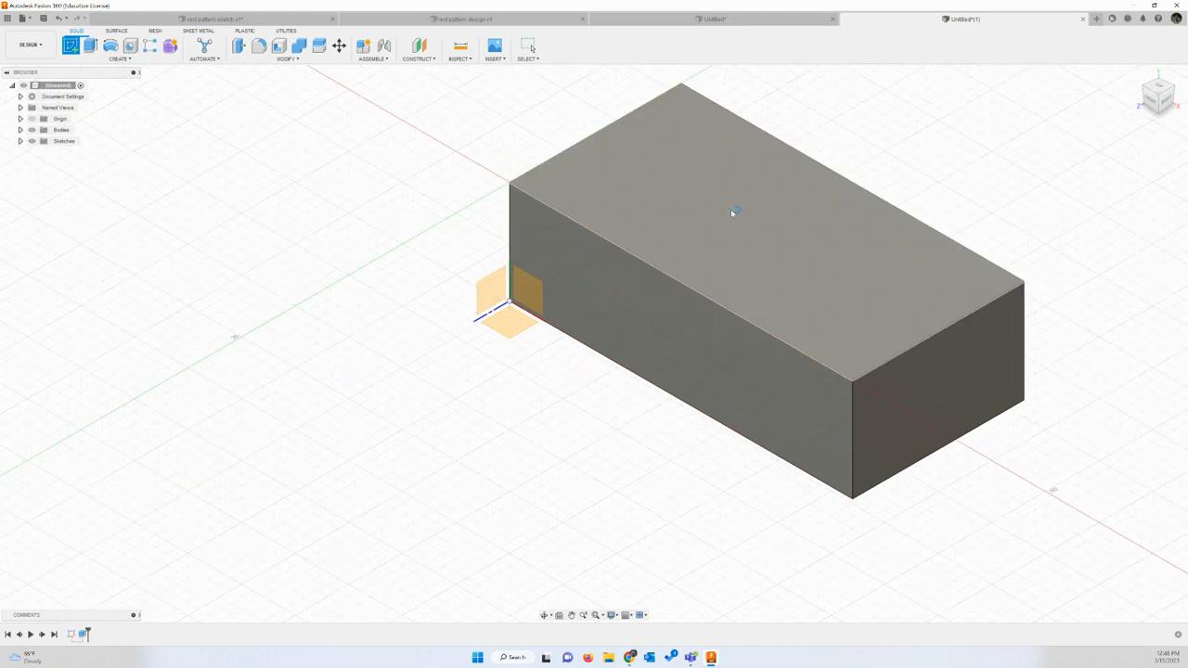
left_click(731, 213)
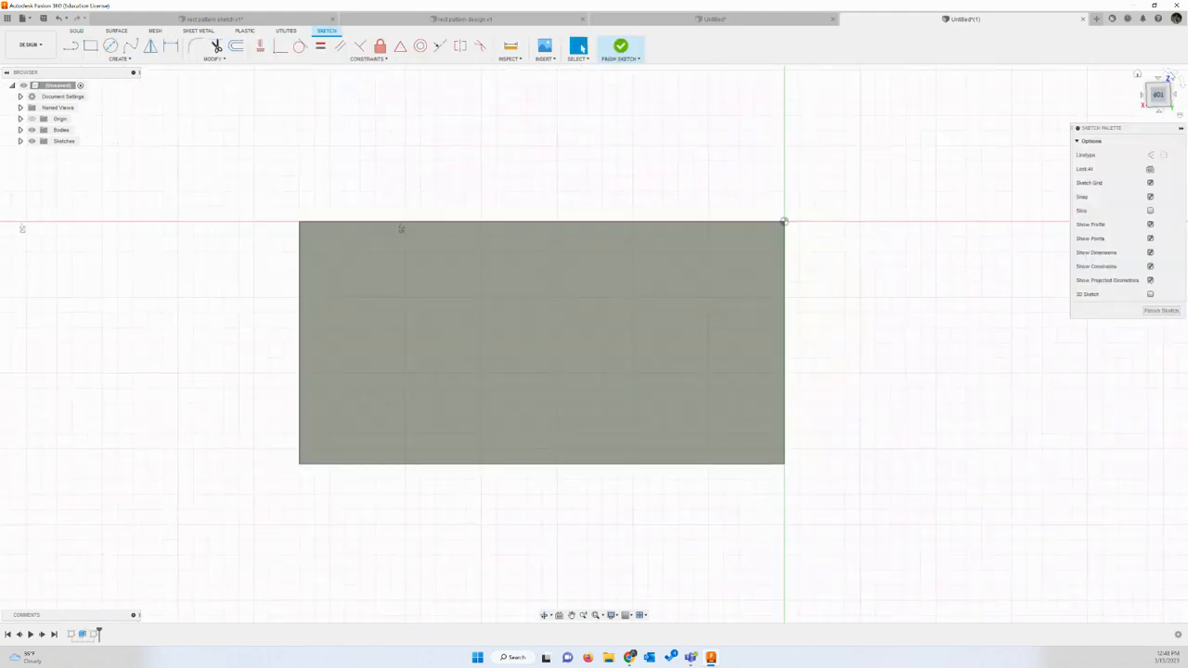
left_click(1170, 73)
left_click(1170, 73)
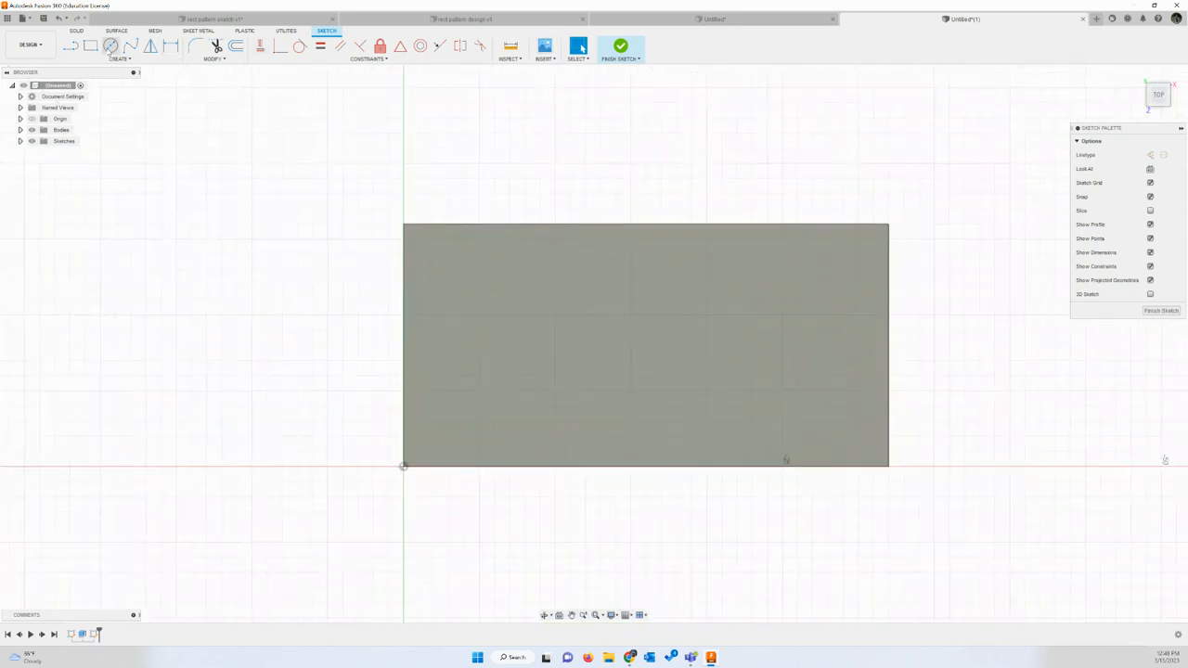
left_click(111, 45)
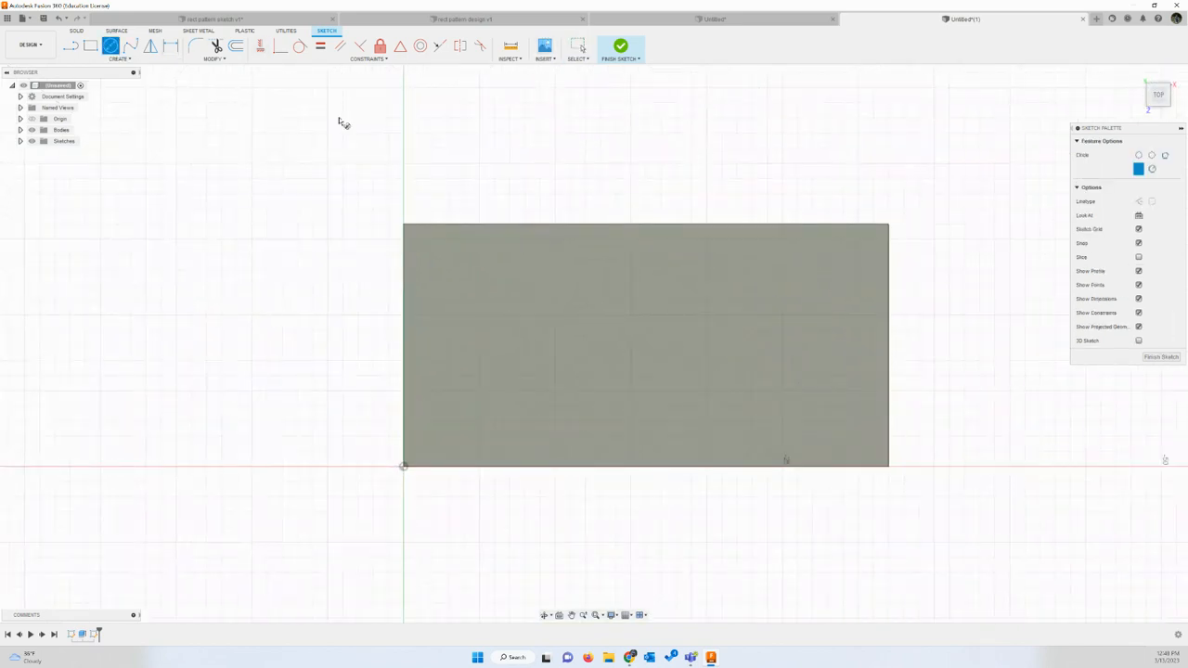
left_click(465, 286)
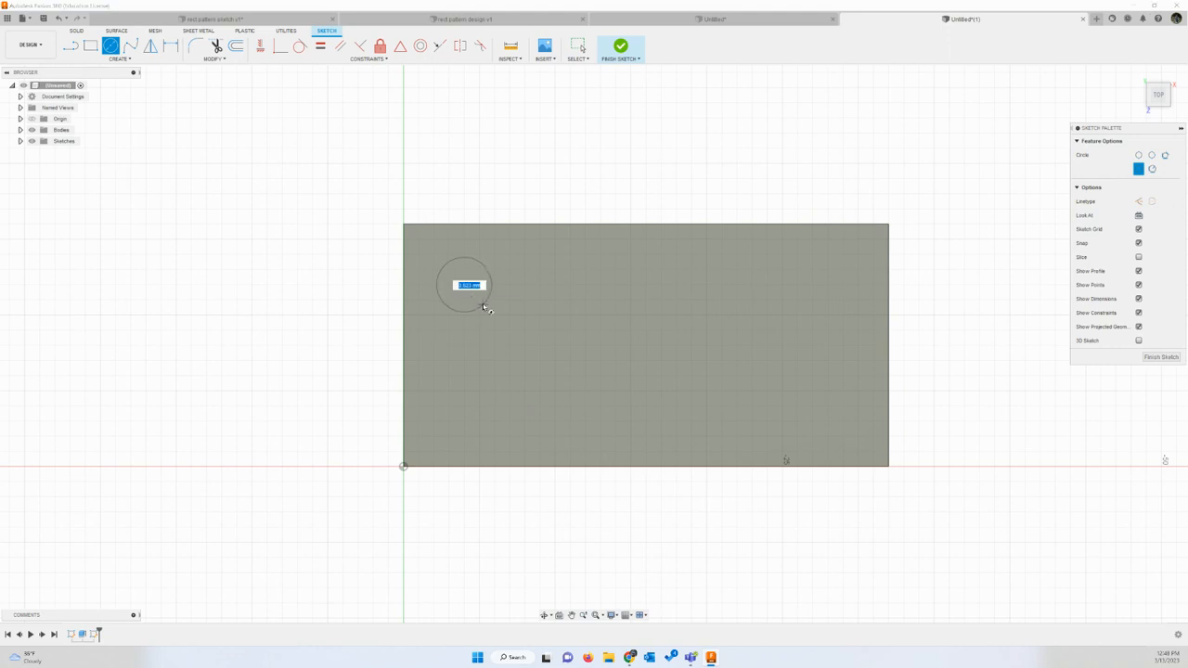
type("5")
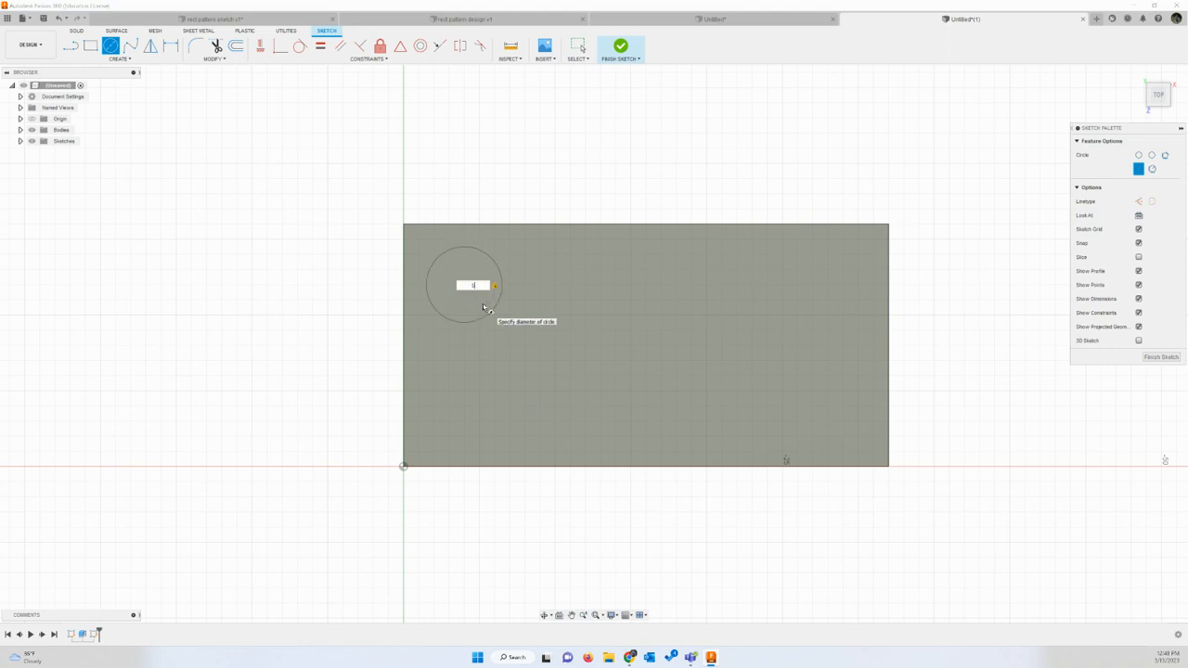
key("Return")
key("Escape")
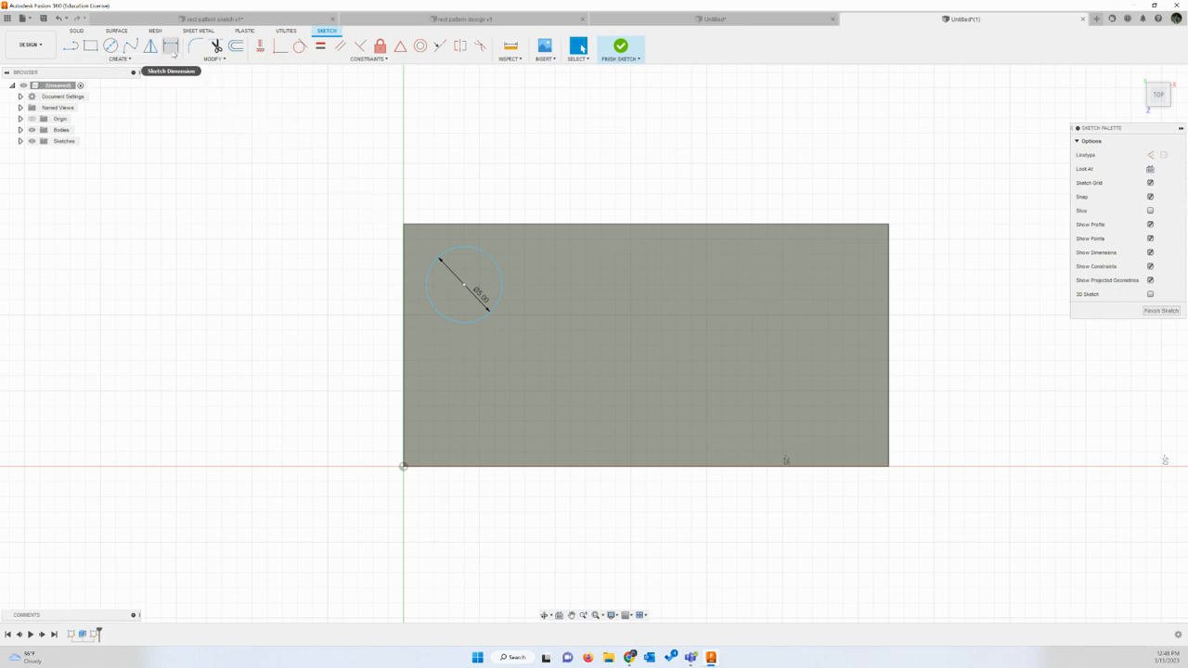
Step: Dimension the circle's center 4 mm from the block's left short edge
left_click(171, 48)
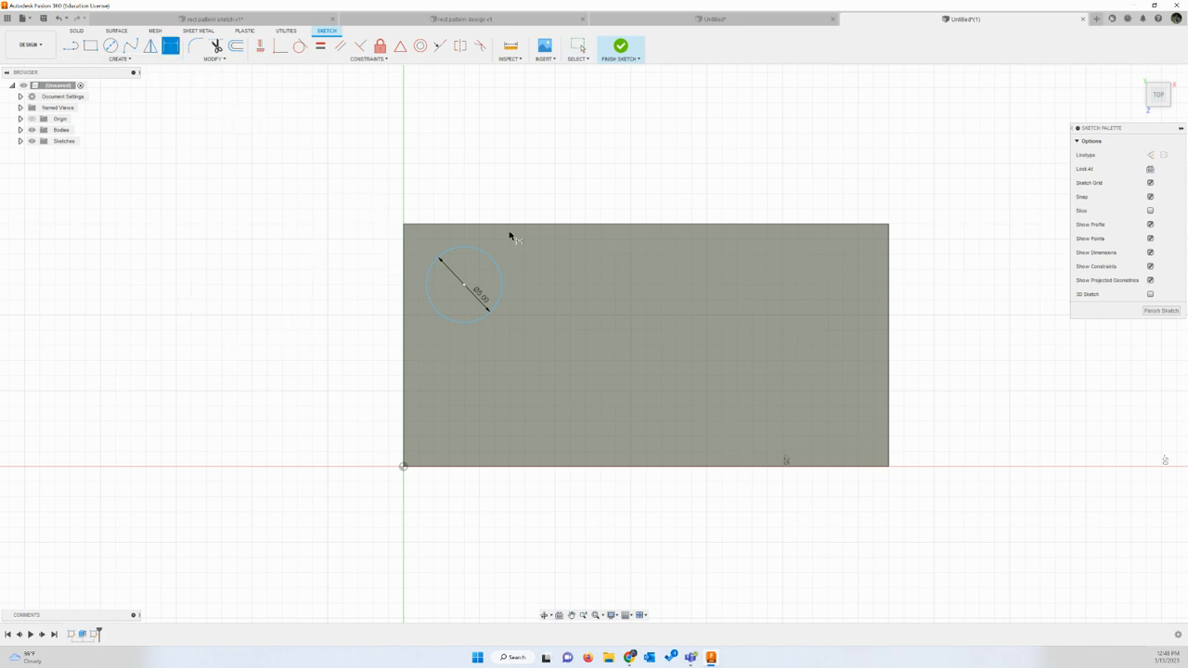
left_click(464, 285)
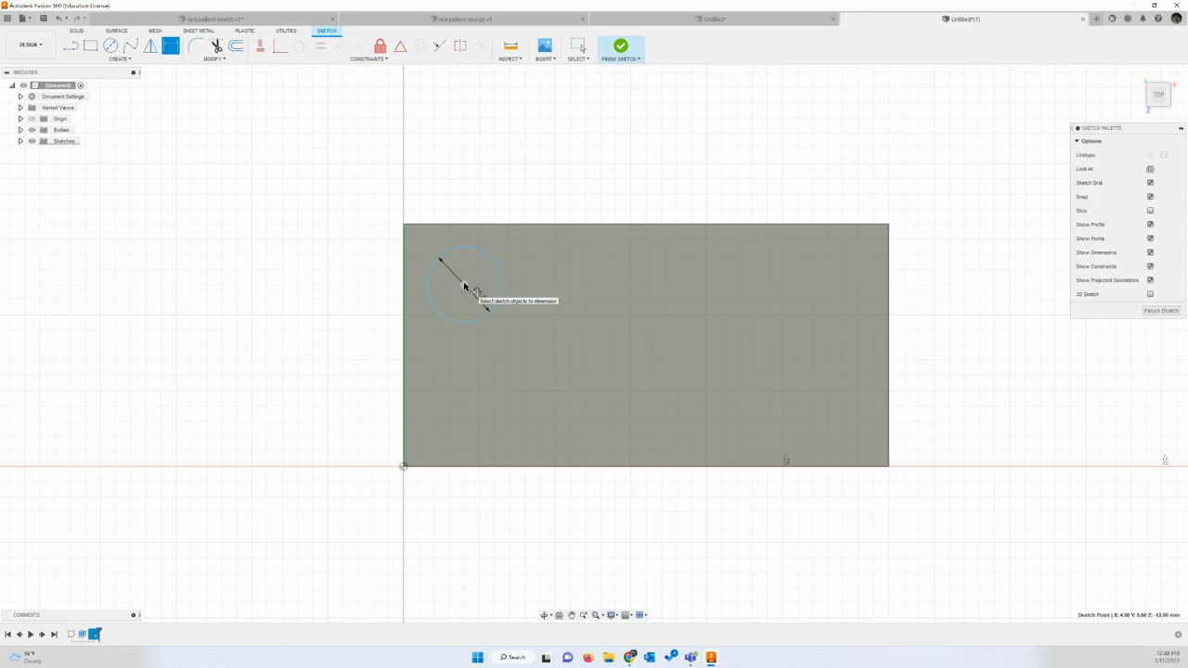
left_click(404, 290)
left_click(448, 193)
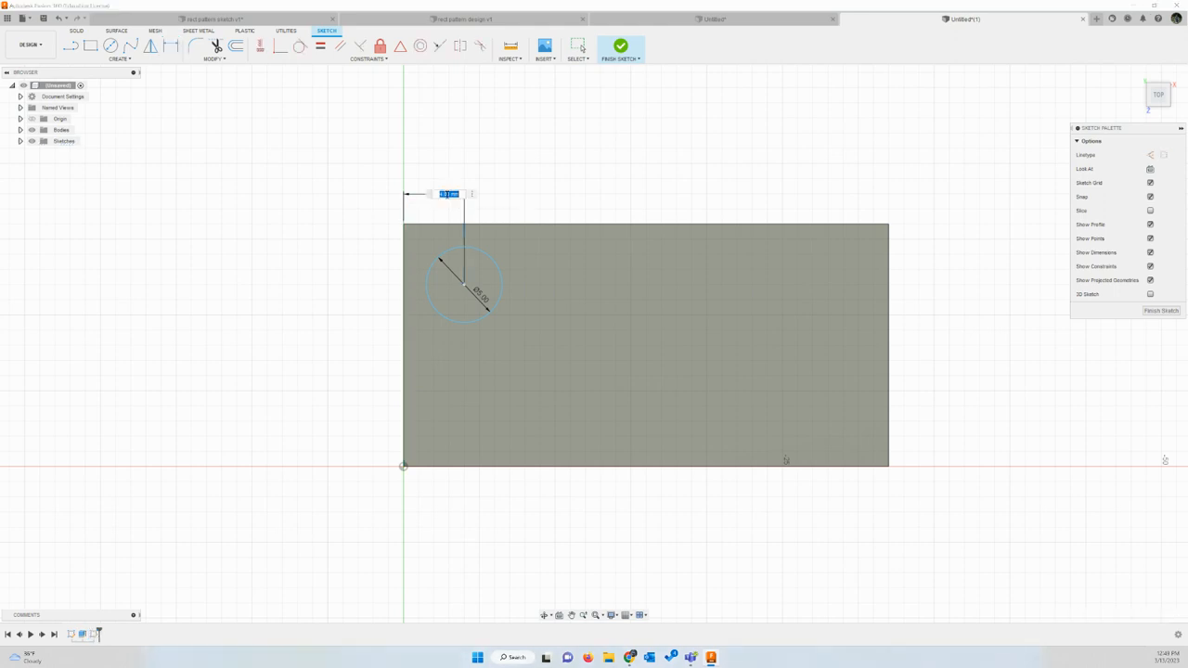
type("4")
key("Return")
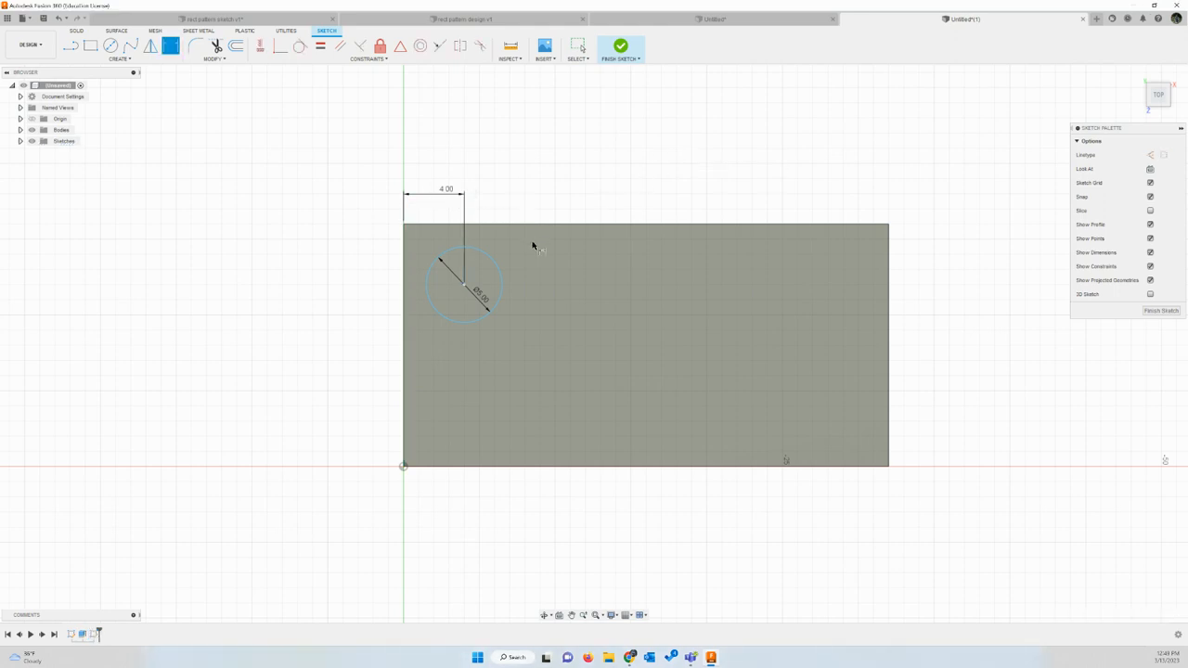
Step: Dimension the circle's center 4 mm from the block's upper long edge, and finish the sketch
left_click(464, 281)
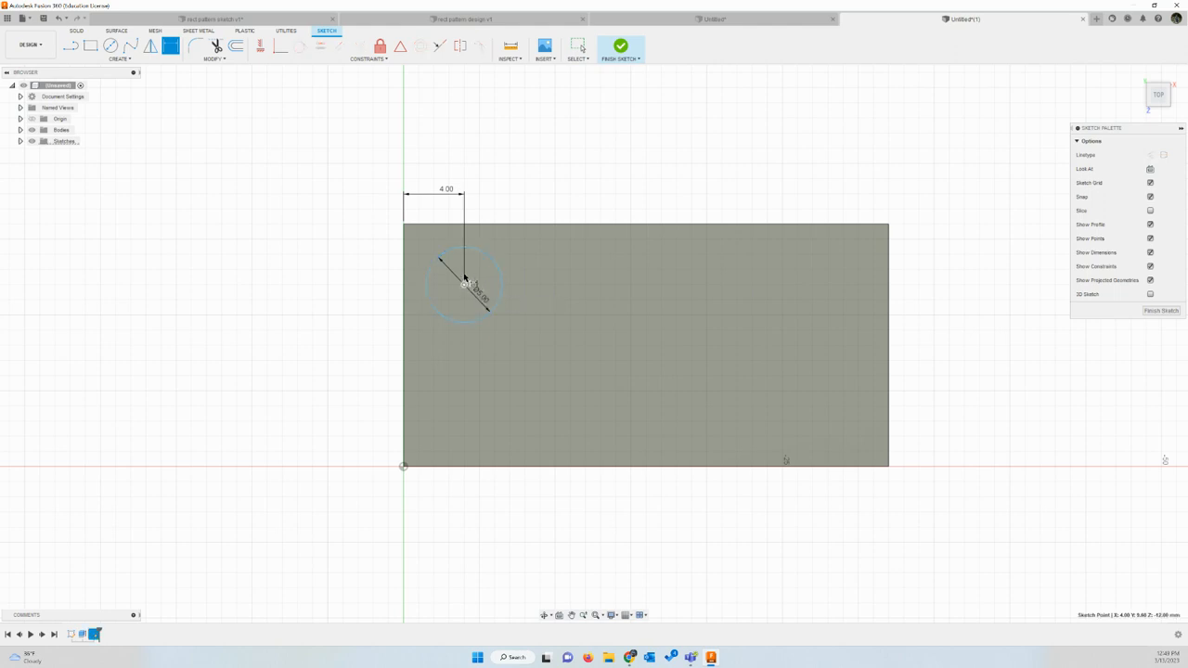
left_click(472, 225)
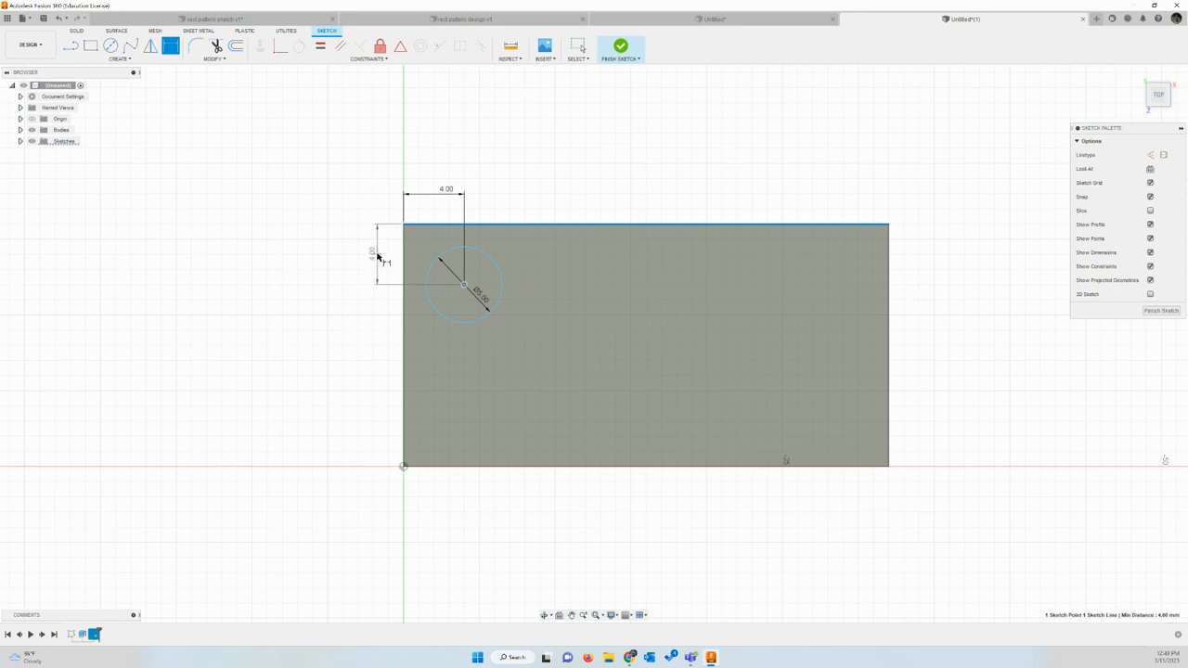
left_click(378, 255)
type("4")
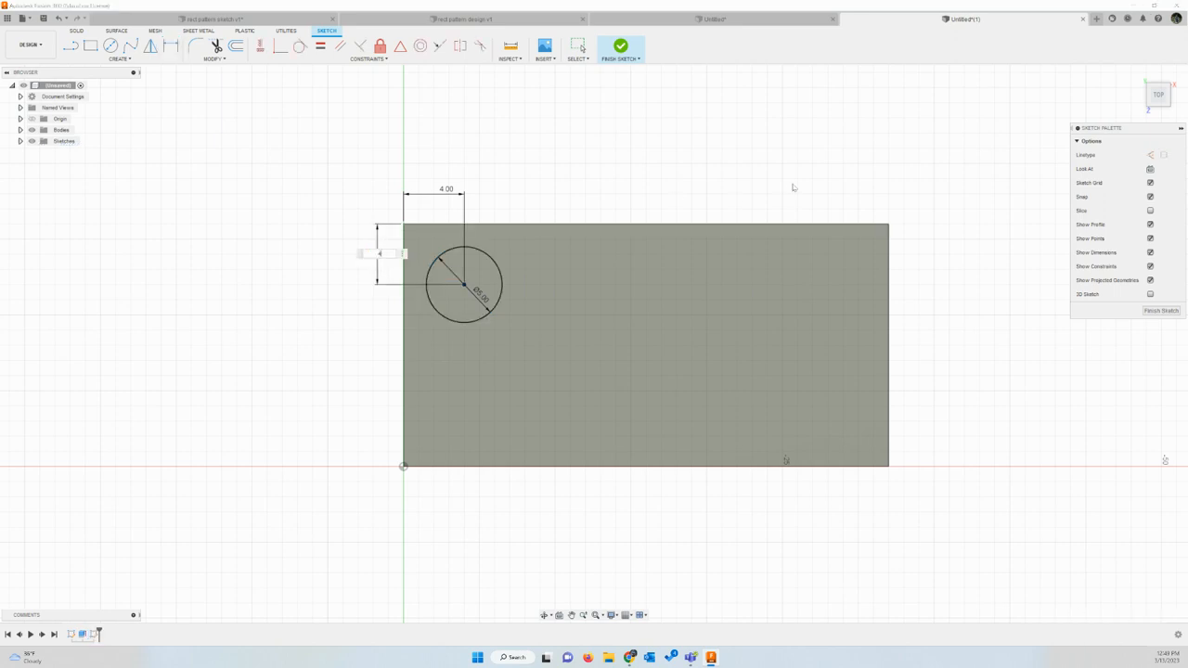
key("Return")
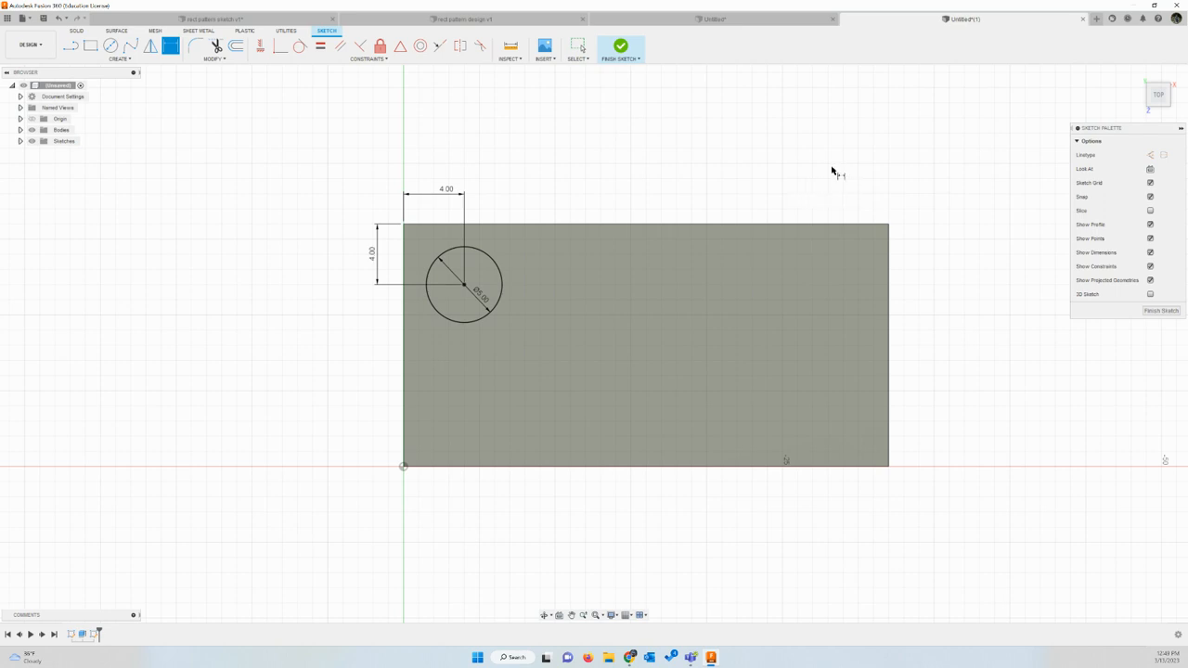
key("Escape")
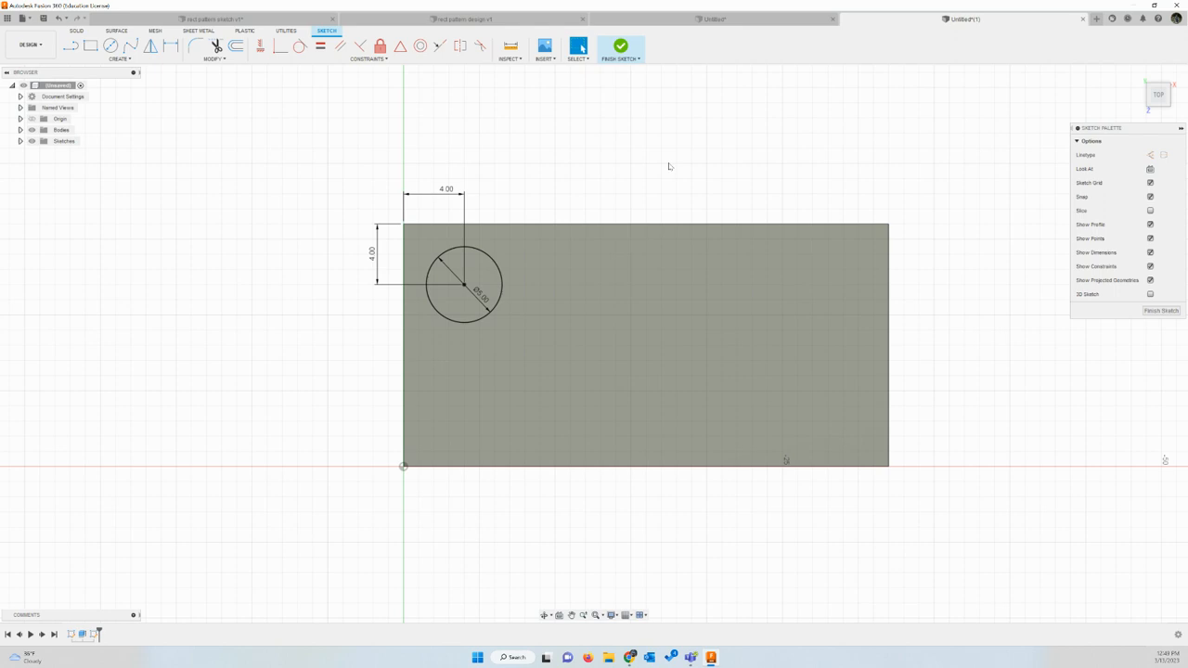
left_click(623, 48)
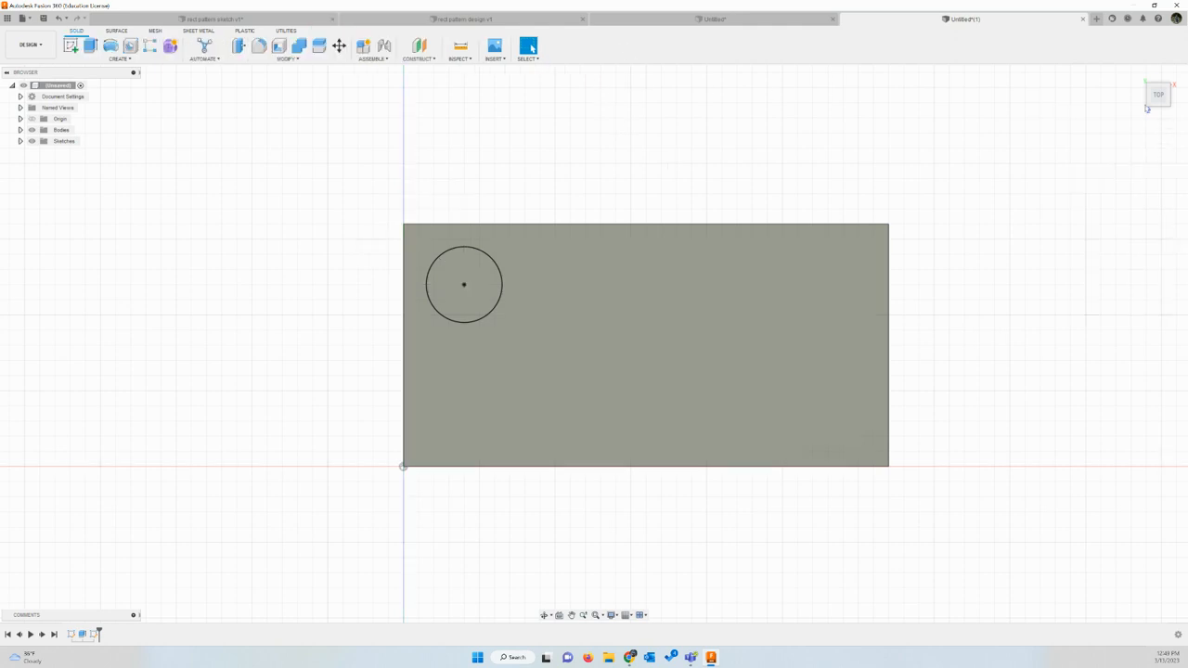
Step: Extrude the circle profile upward by 1.7 mm, joined to the block, to form a single stud
left_click(1138, 74)
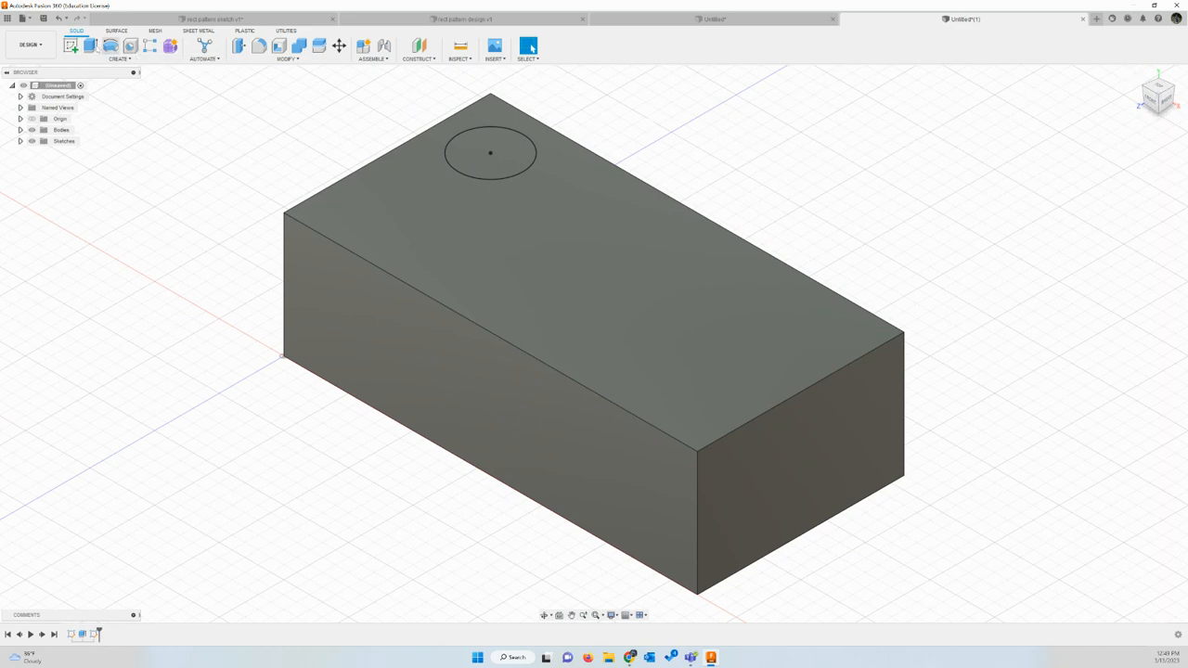
left_click(90, 45)
left_click(487, 151)
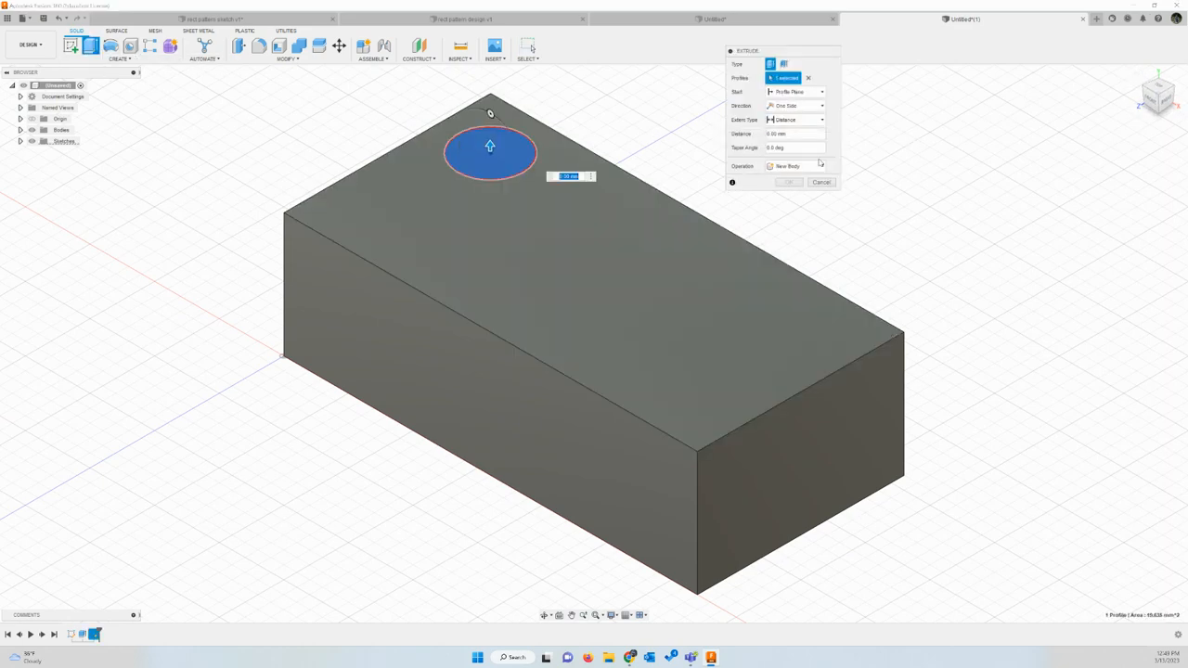
type("1.7")
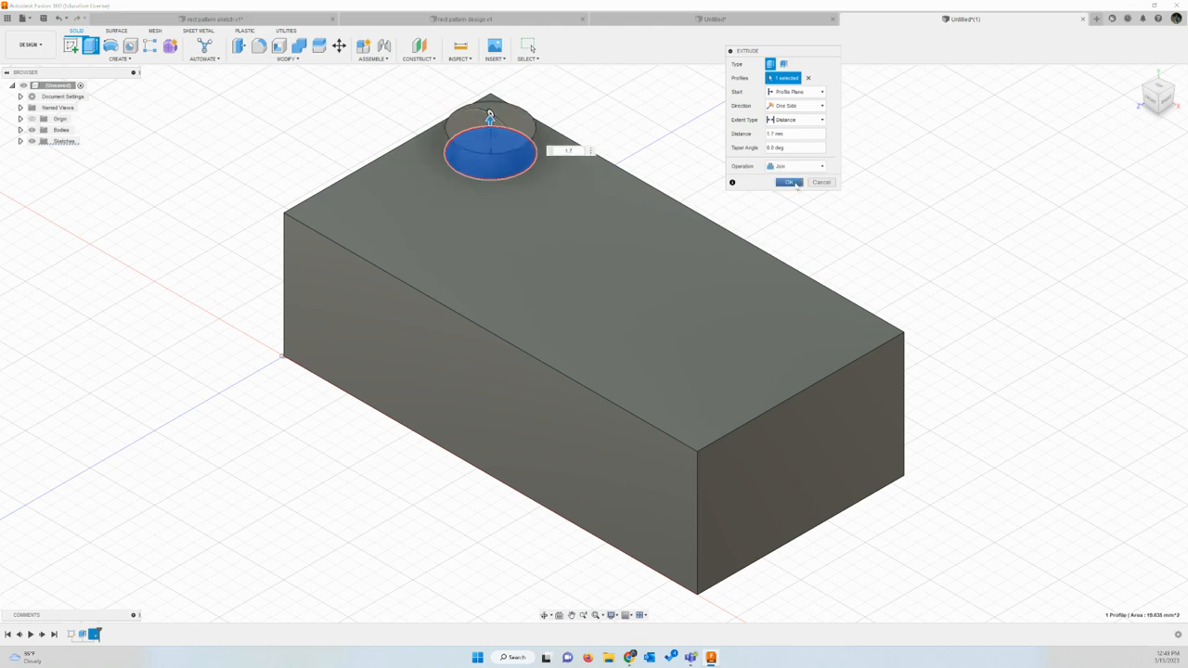
left_click(789, 181)
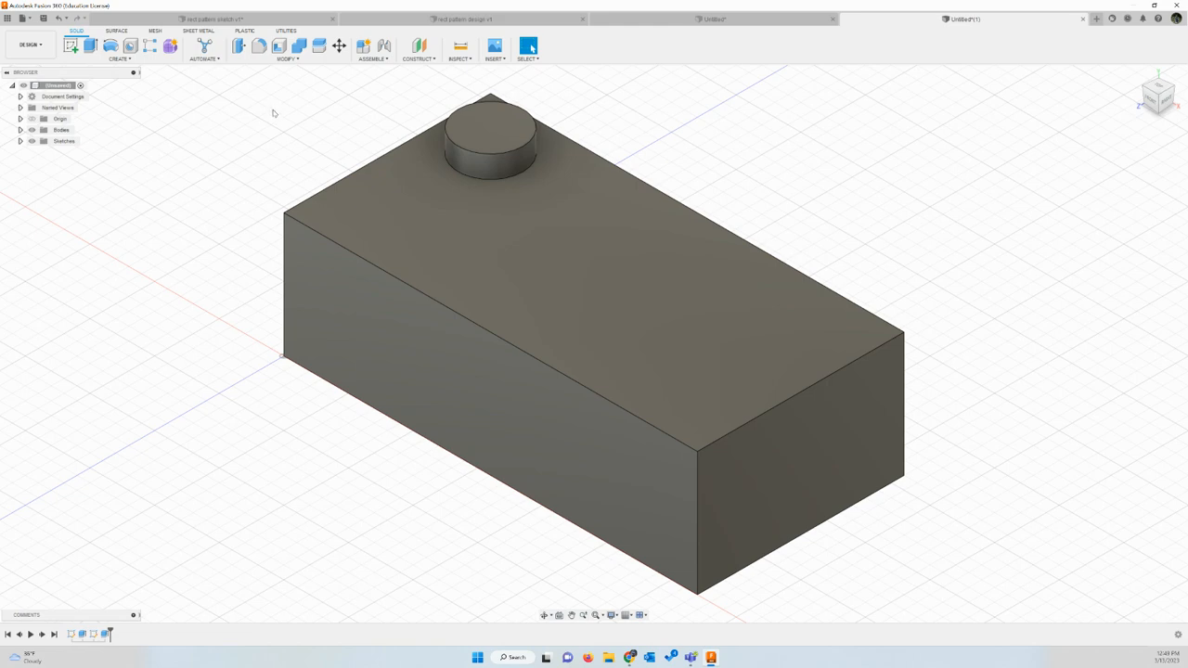
Step: Fillet the top circular edge of the stud with a 0.1 mm radius
left_click(259, 45)
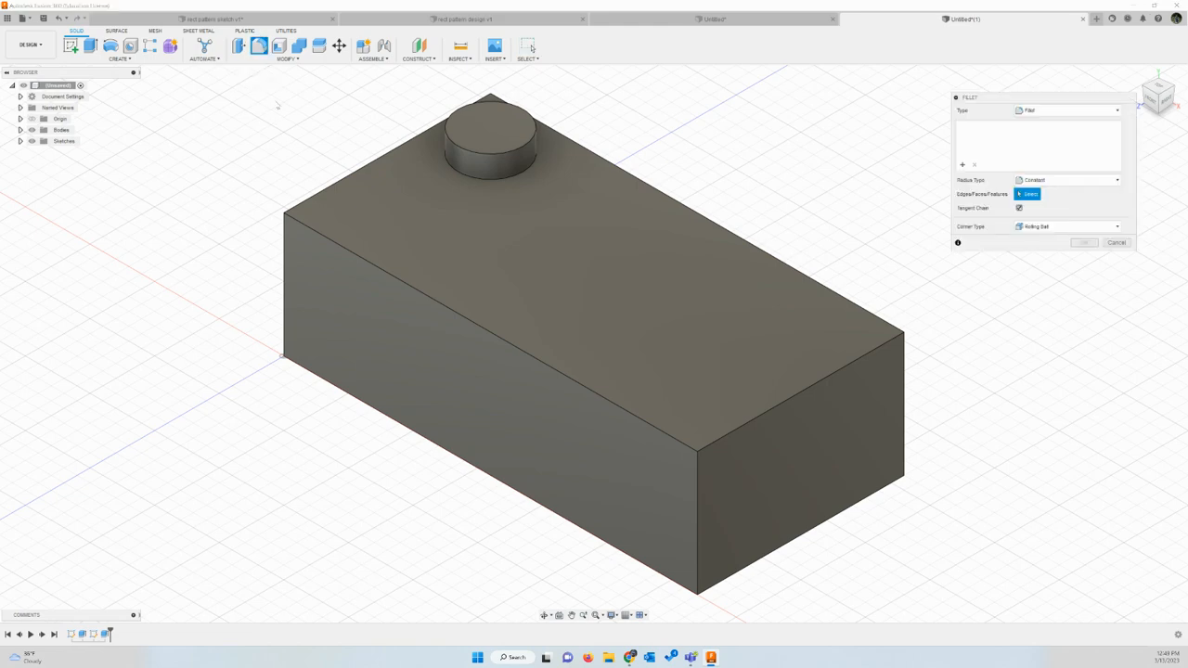
left_click(534, 137)
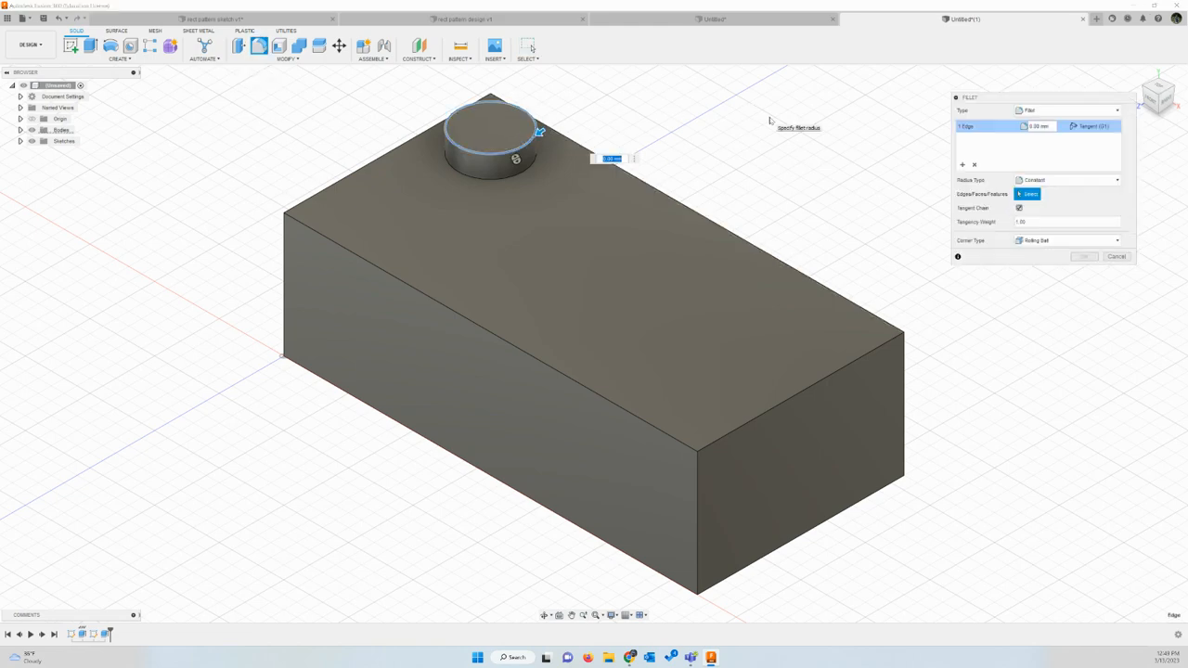
type("1")
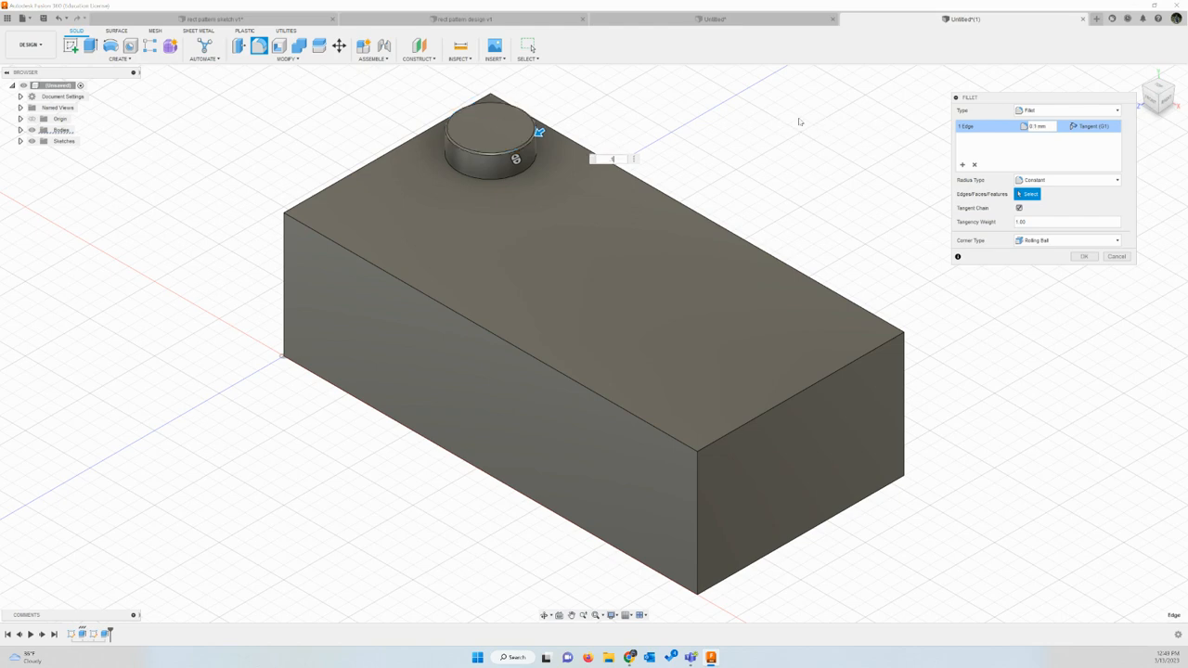
left_click(1082, 257)
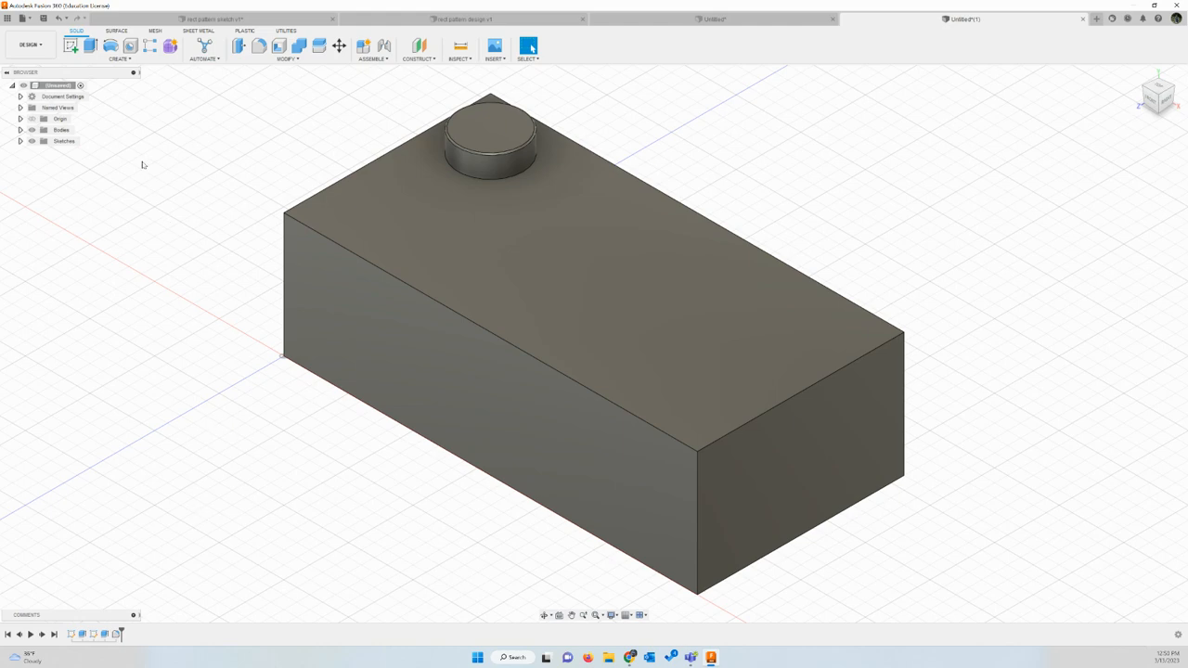
Step: Start a rectangular pattern of features, with the stud's extrusion and its fillet as the objects
left_click(120, 62)
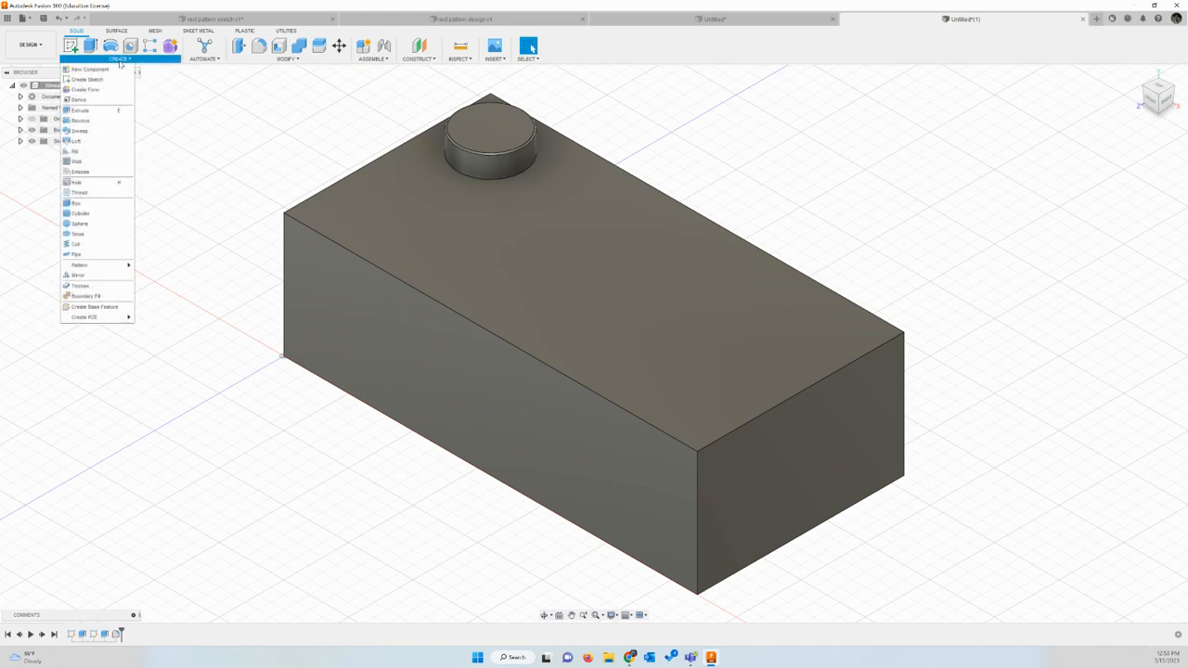
mouse_move(102, 267)
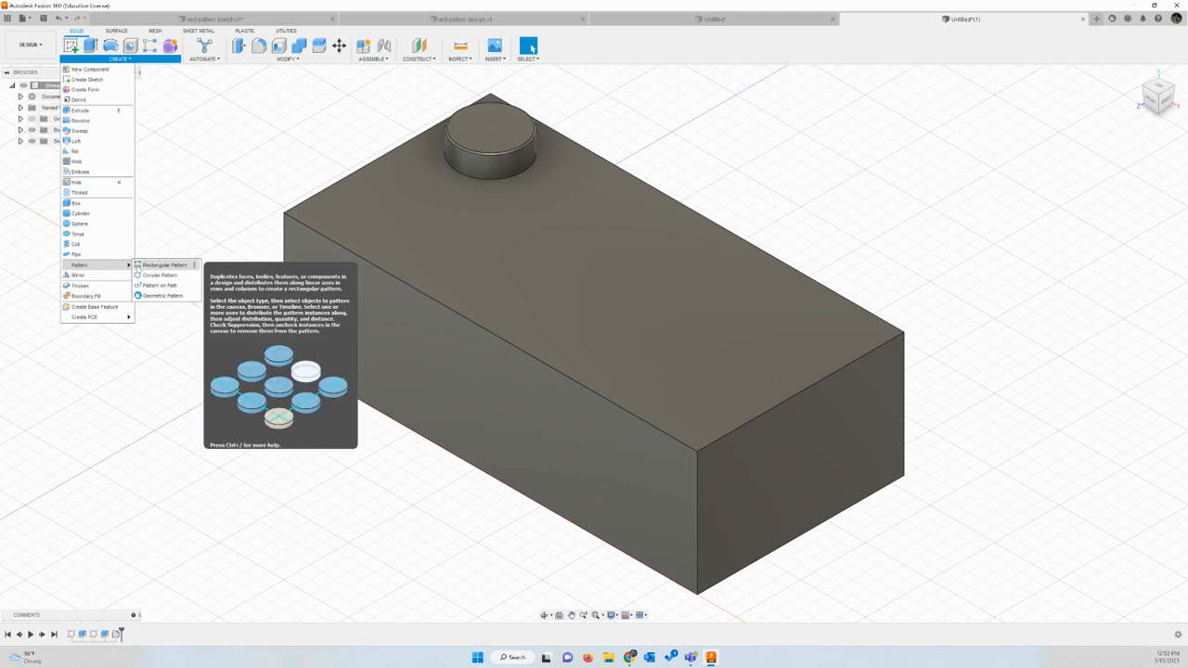
left_click(162, 264)
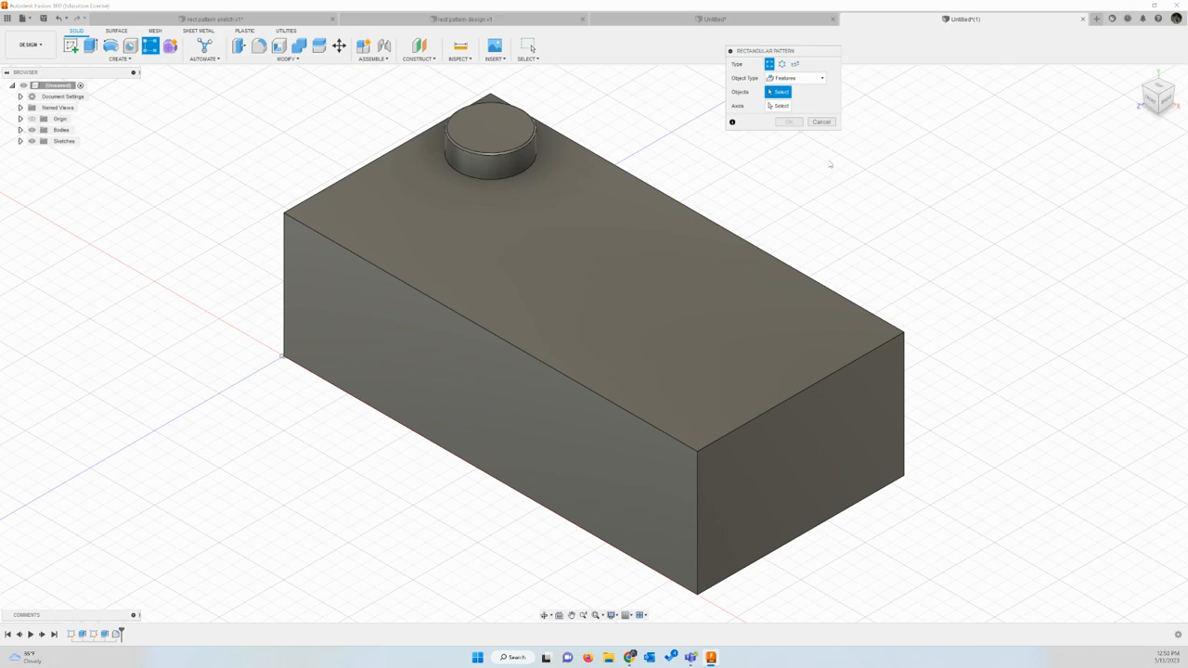
left_click(822, 79)
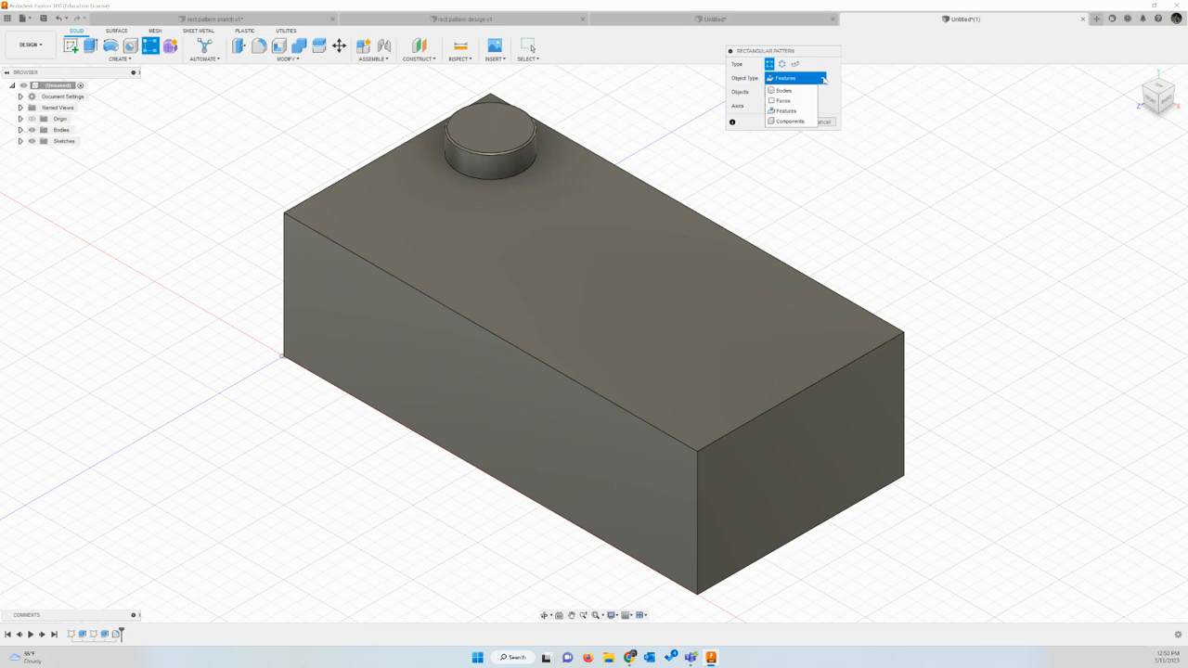
left_click(786, 112)
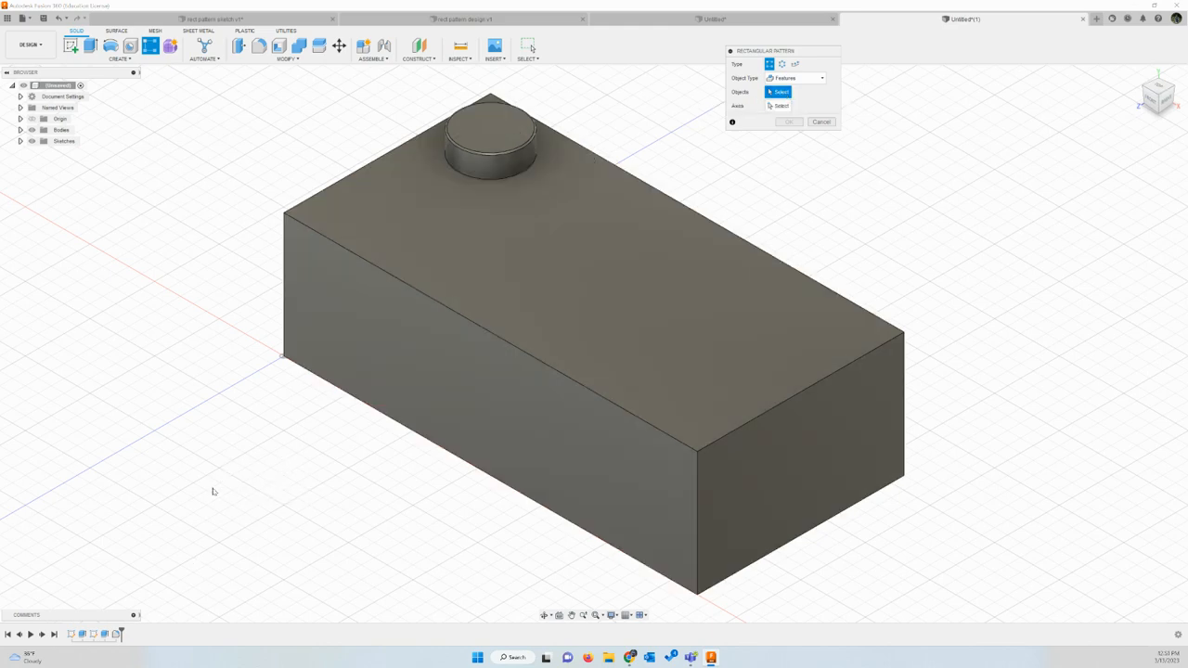
left_click(105, 634)
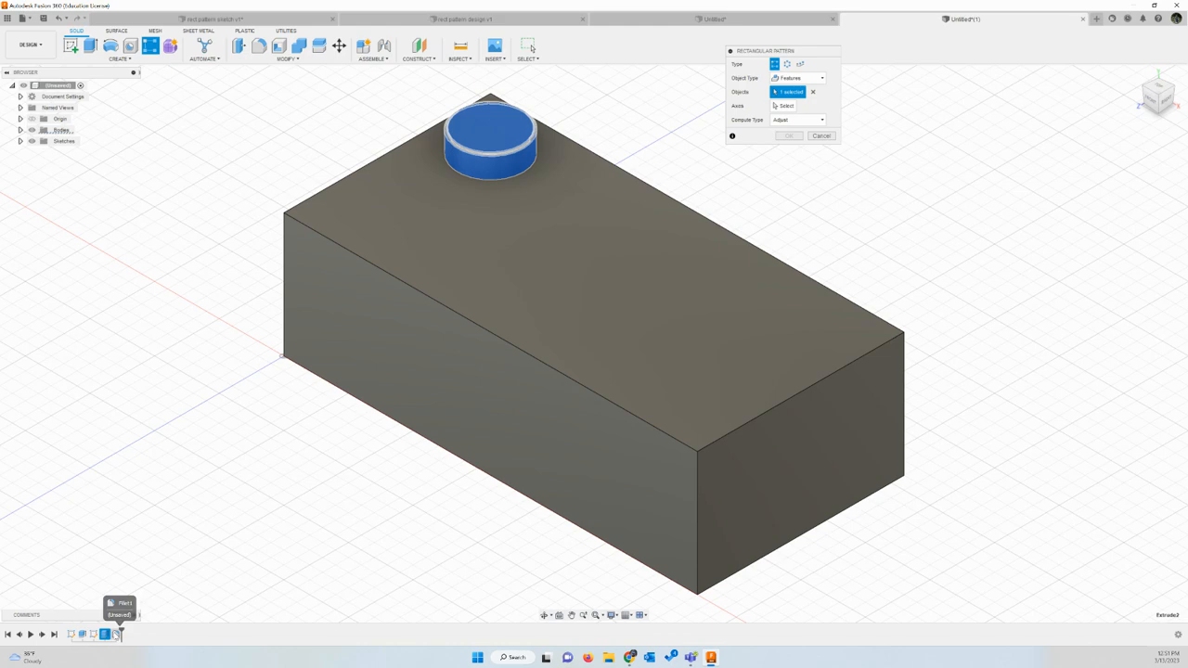
left_click(117, 633)
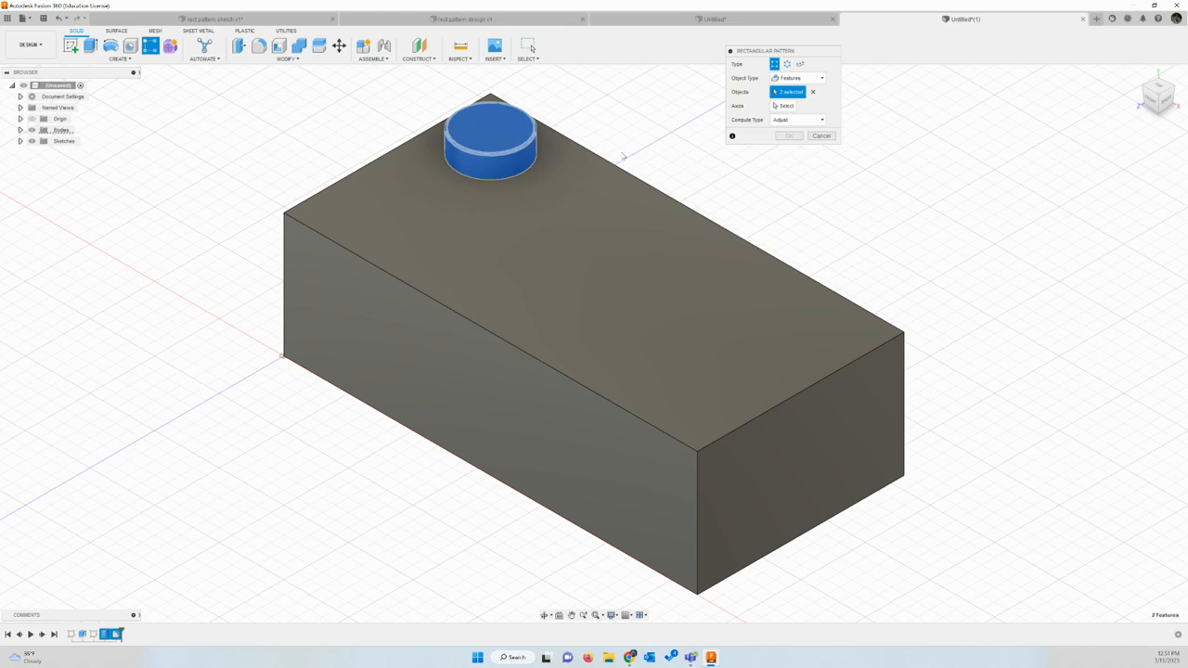
Step: Set the pattern's first direction along the block's long upper edge, with 4 studs over an extent of 24 mm
left_click(786, 106)
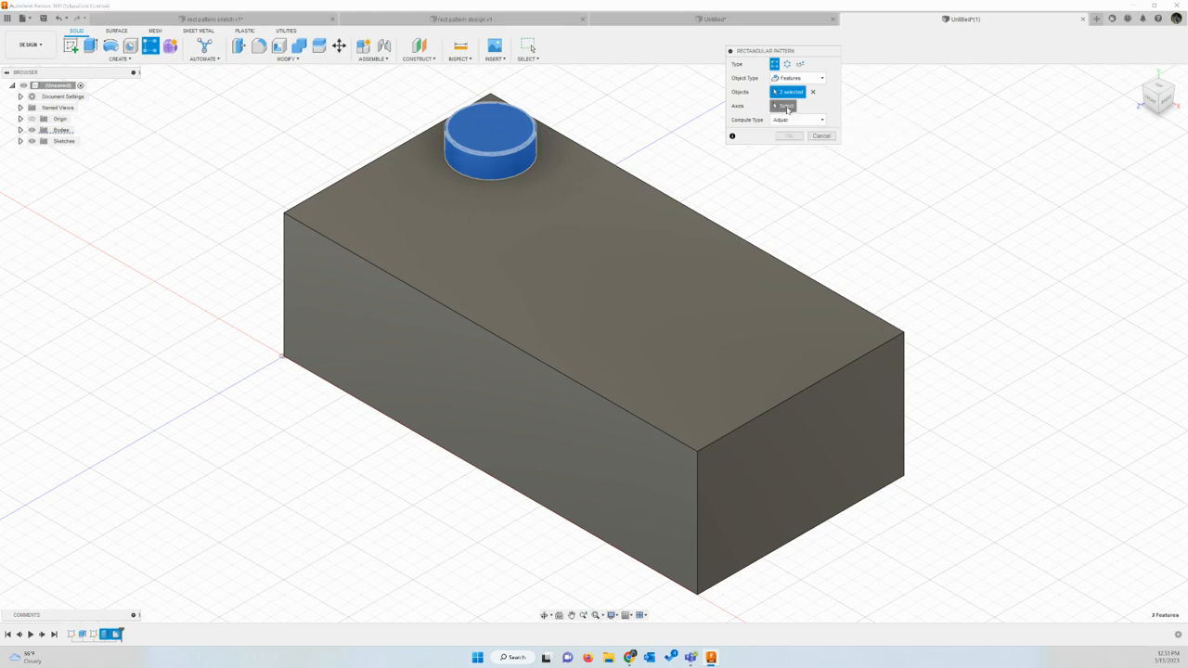
left_click(693, 217)
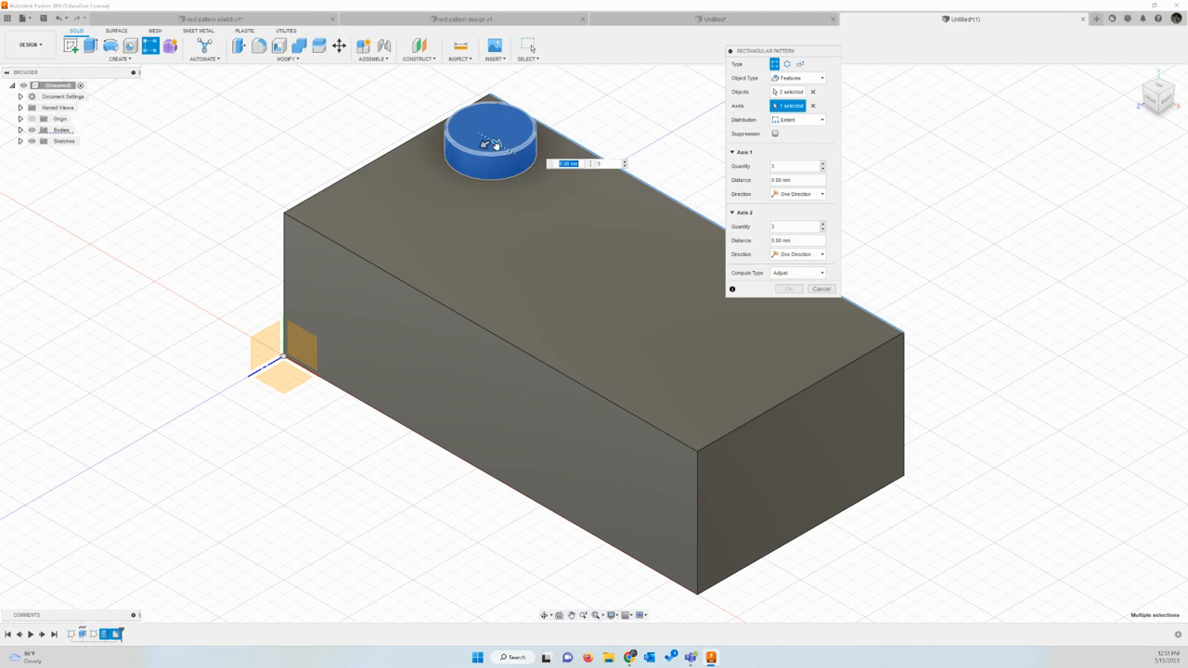
left_click_drag(499, 146, 622, 221)
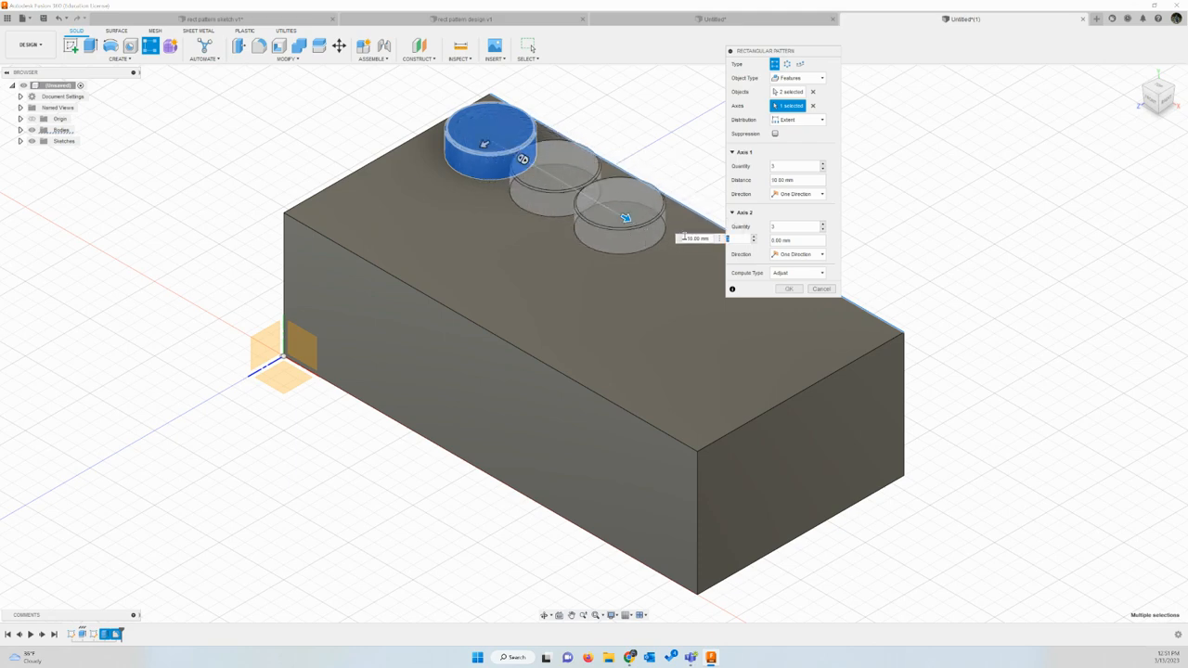
double_click(701, 238)
left_click_drag(702, 239, 681, 240)
type("24")
key("Tab")
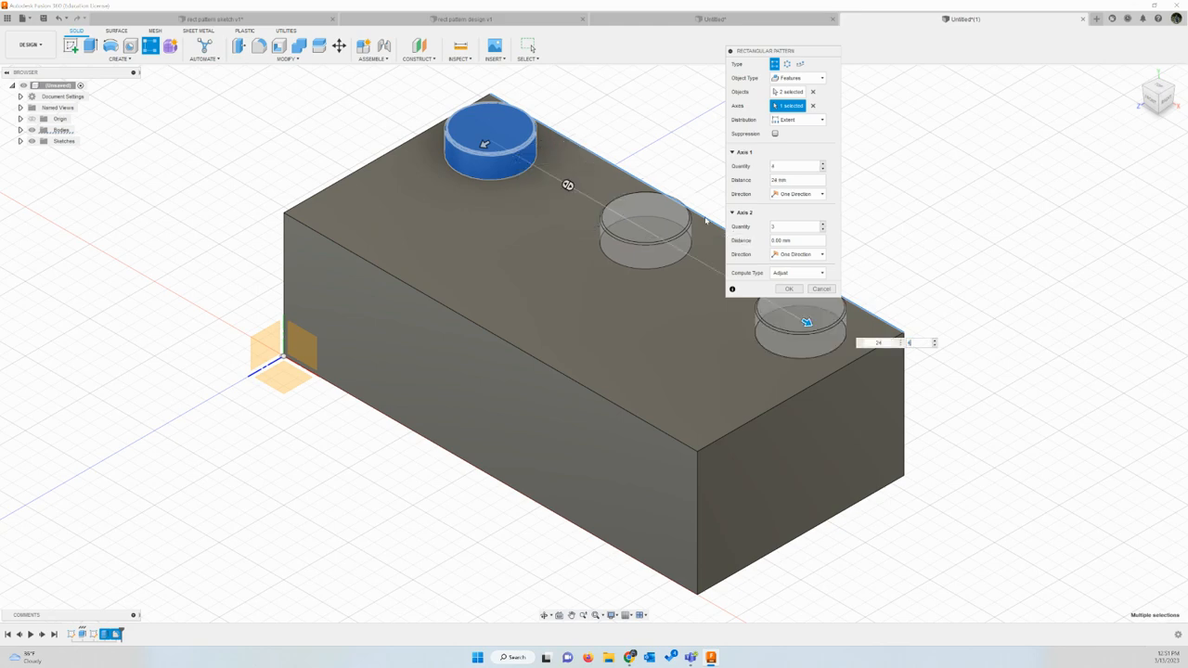
type("4")
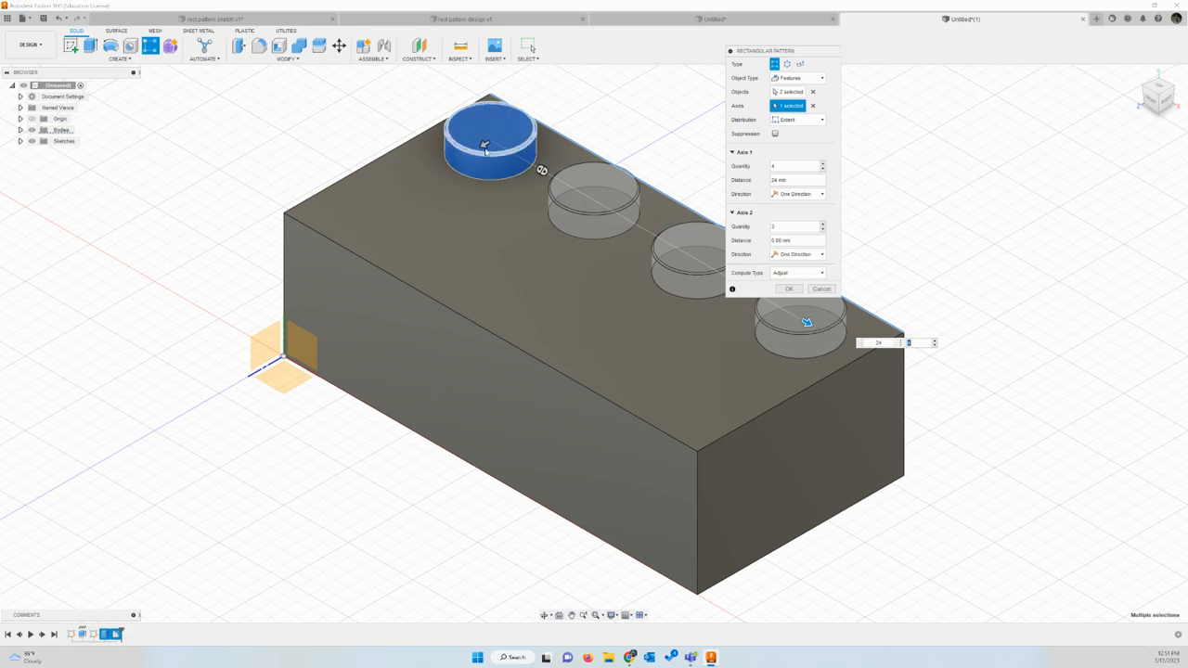
Step: Extend the pattern across the block's width with 2 rows over 8 mm, and complete the rectangular pattern
left_click_drag(484, 149, 425, 192)
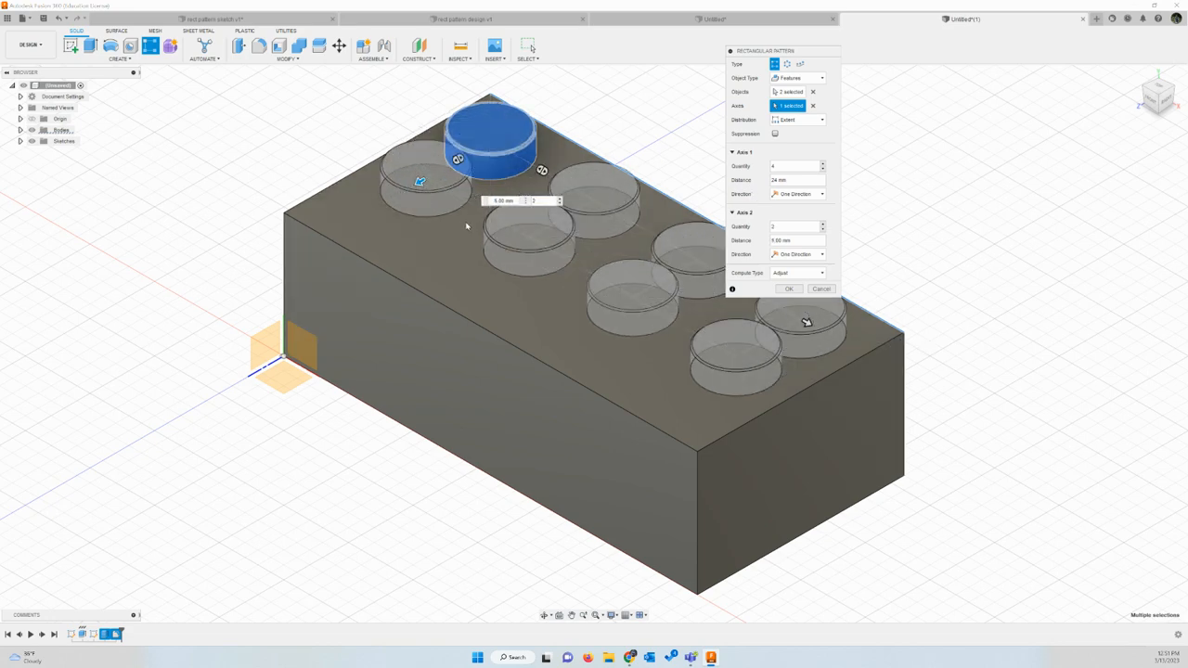
left_click_drag(514, 201, 484, 201)
type("8")
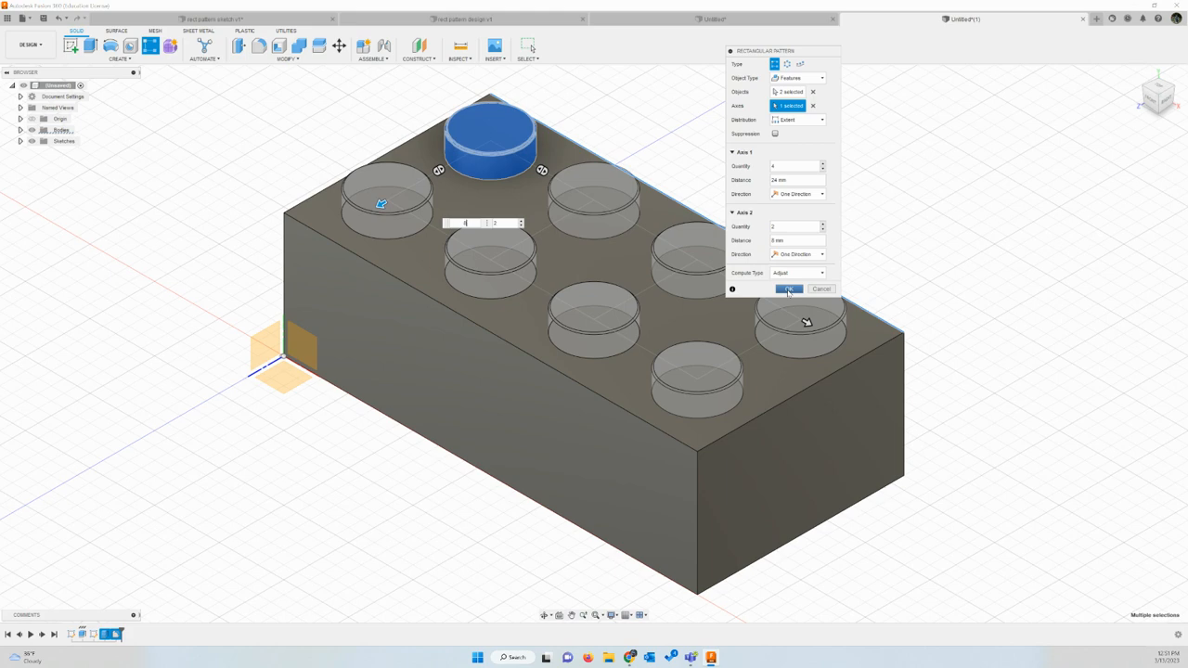
left_click(788, 290)
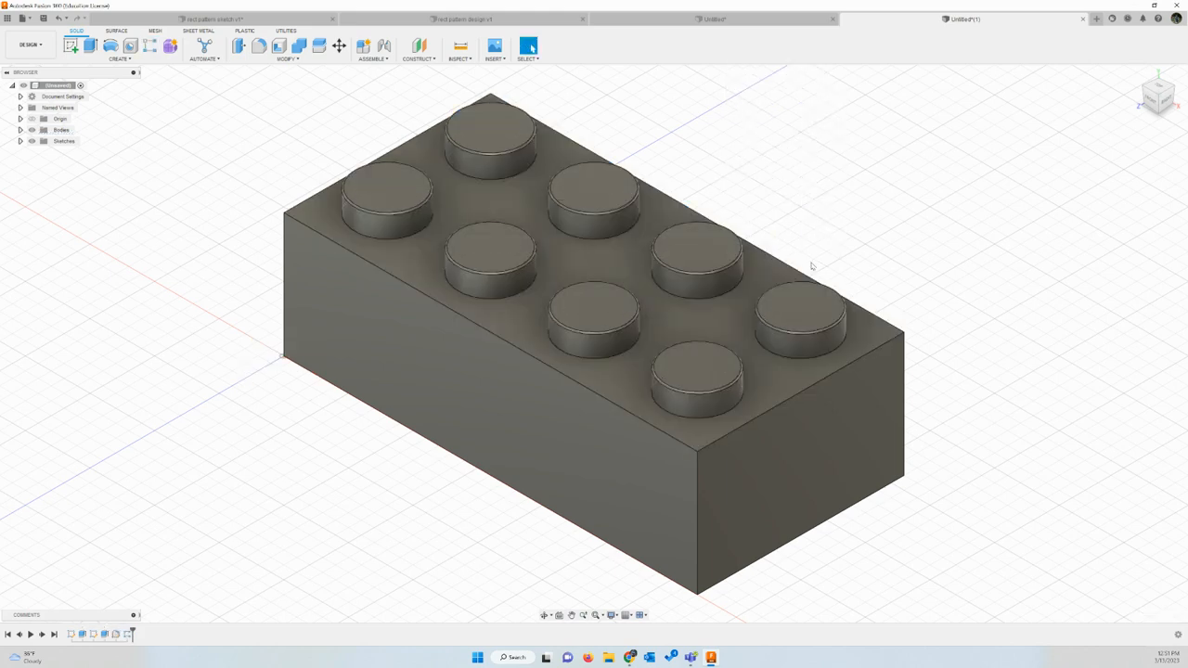